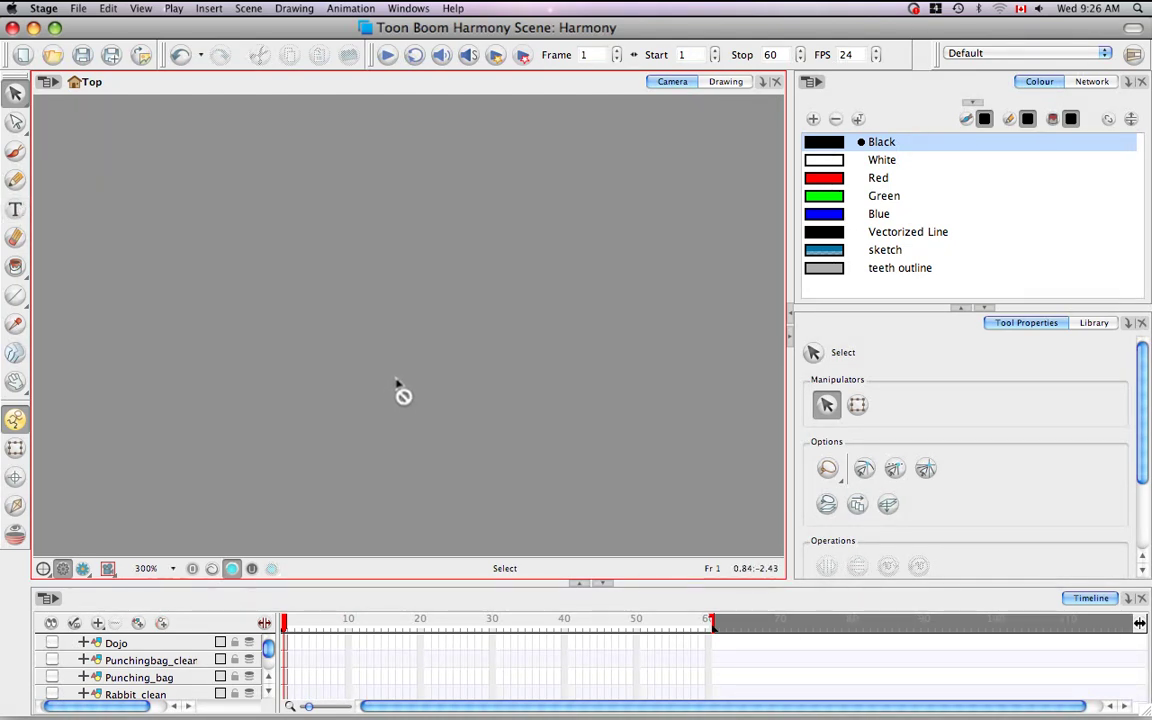
Step: Switch to the Text tool with Alt+T, showing the Arial 24 font options
key("alt+t")
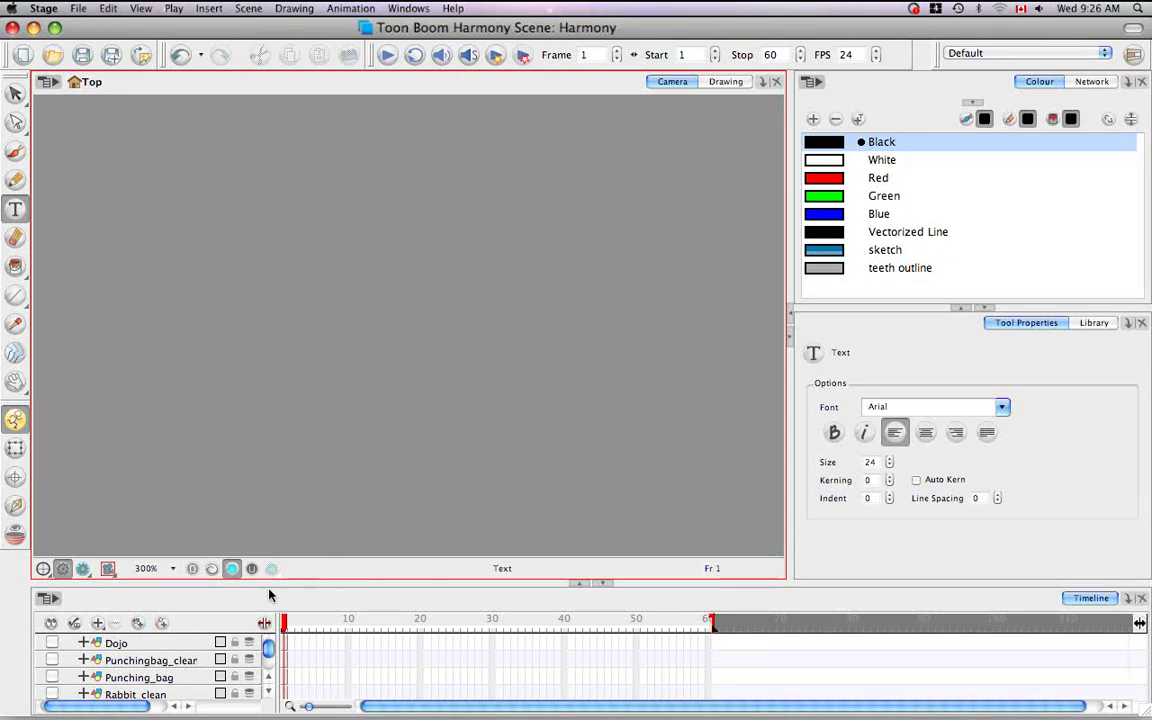
Step: Add a timeline layer renamed 'Text' and type 'Karate Rabbit' in Arial 24 on the canvas
left_click(138, 623)
double_click(128, 644)
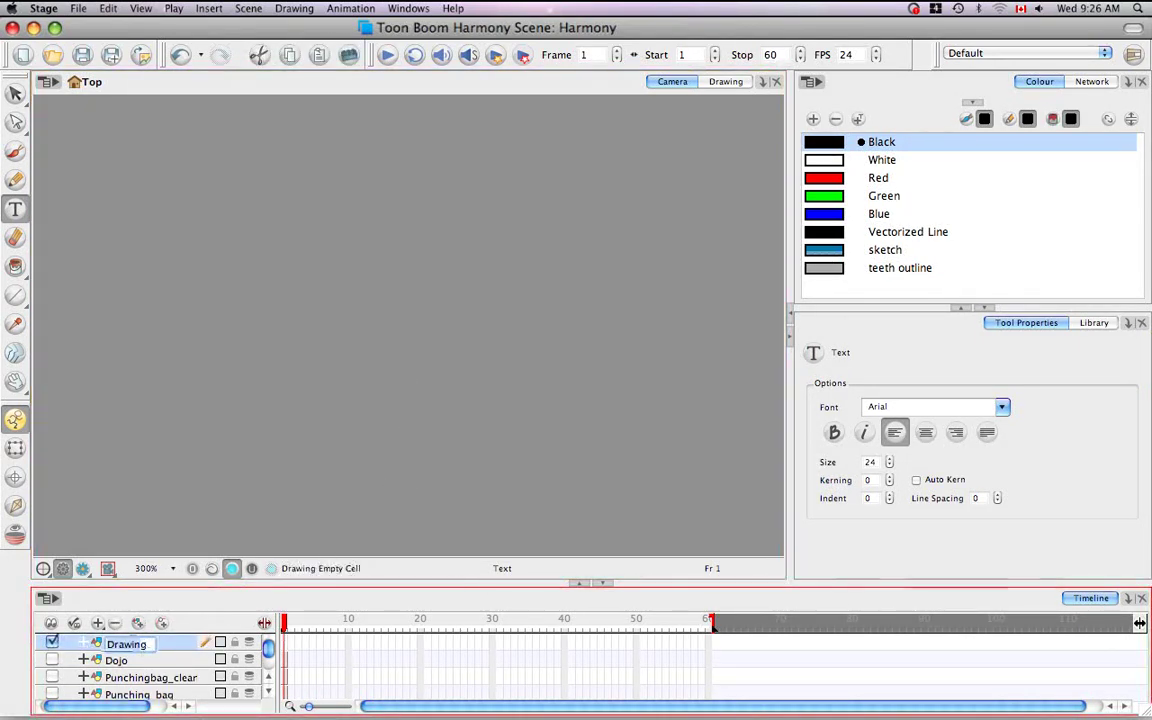
key("BackSpace")
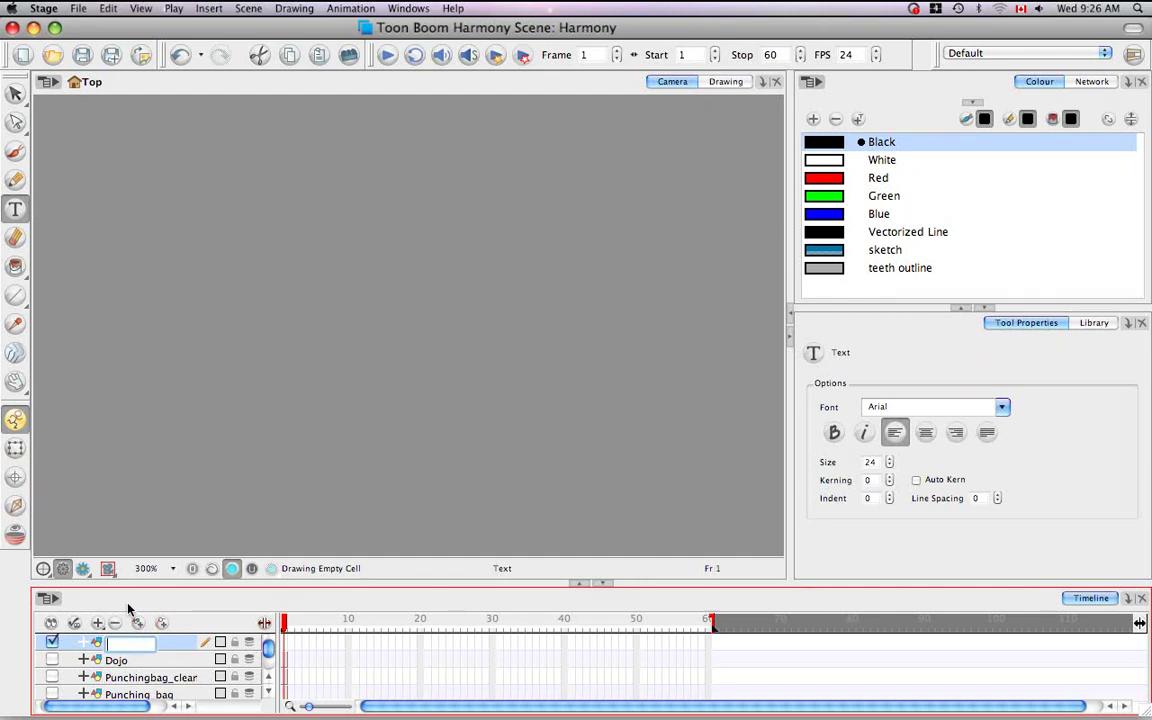
type("Text")
key("Return")
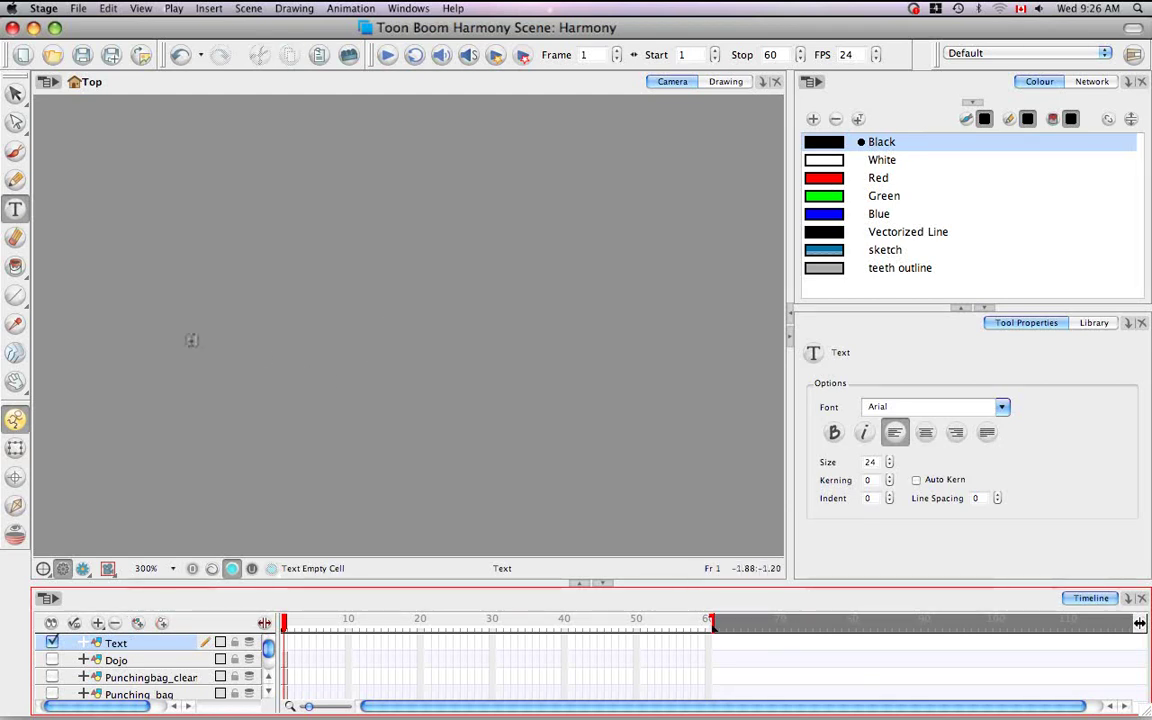
left_click(180, 352)
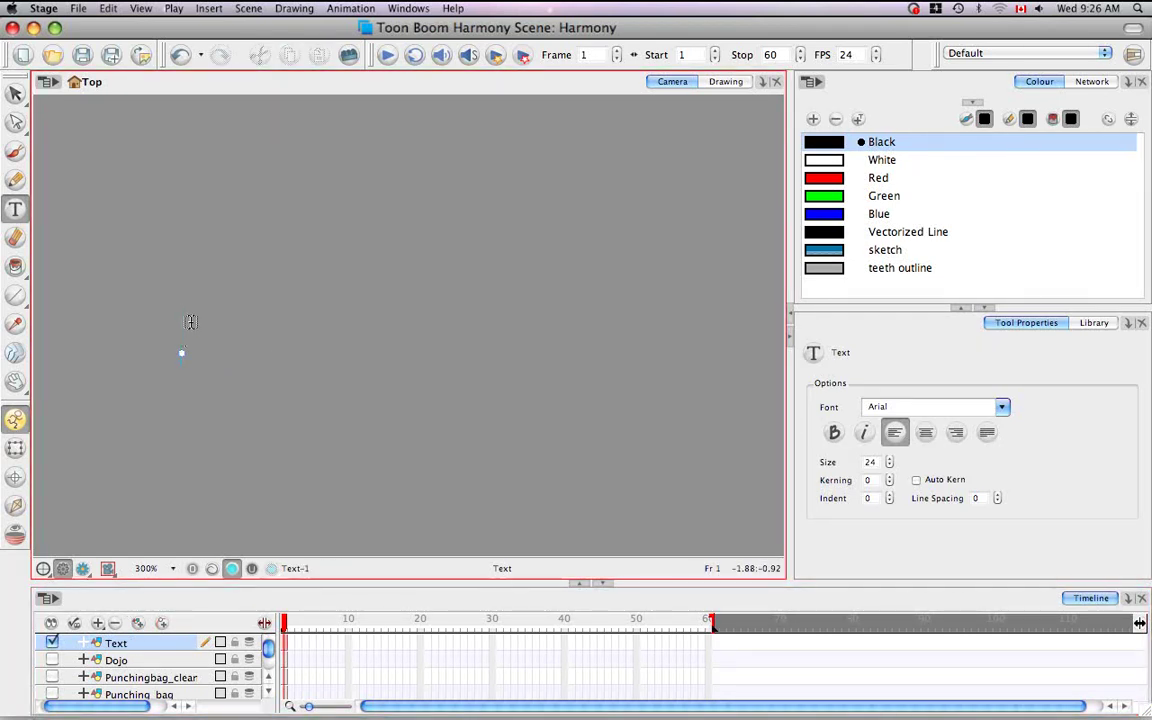
type("Karate Rabbit")
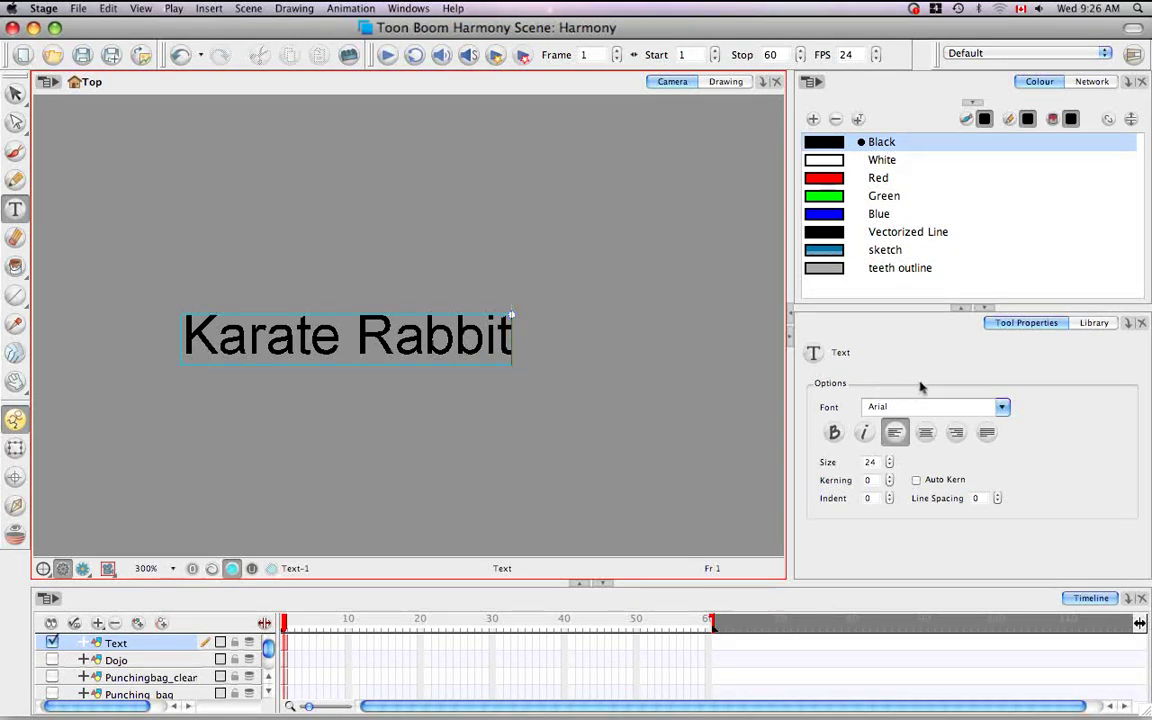
Step: Try the Baghdad font, revert to Arial, and turn on Bold and Italic
left_click(1004, 409)
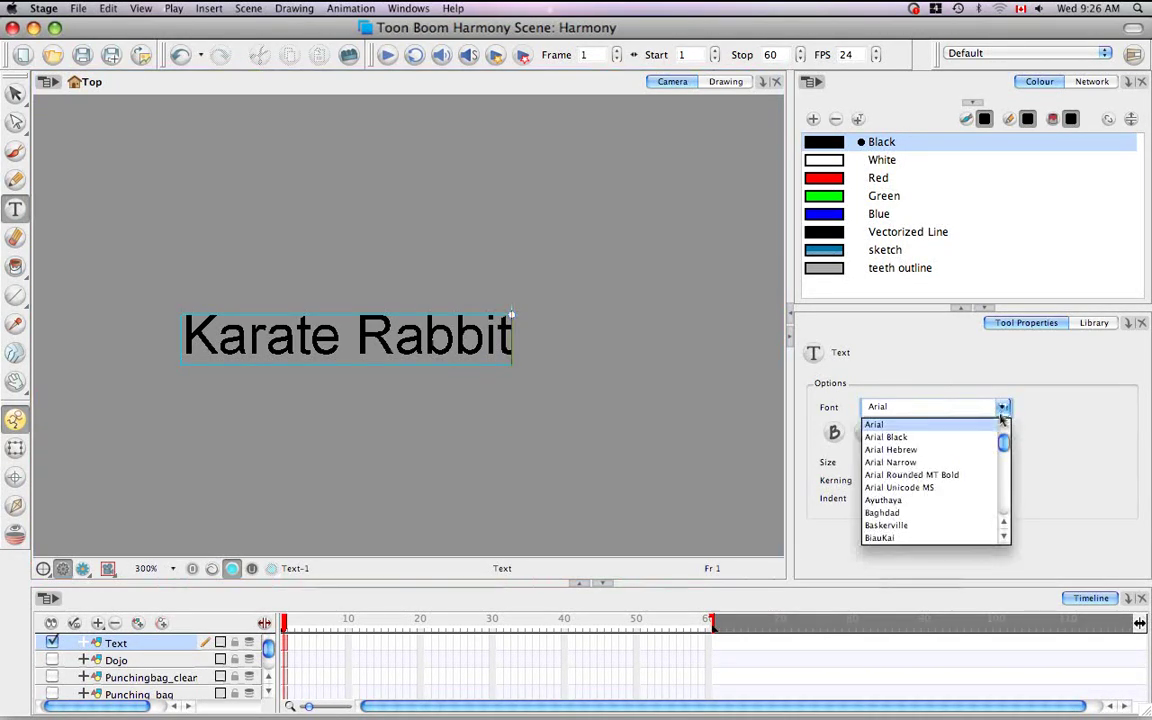
left_click(928, 513)
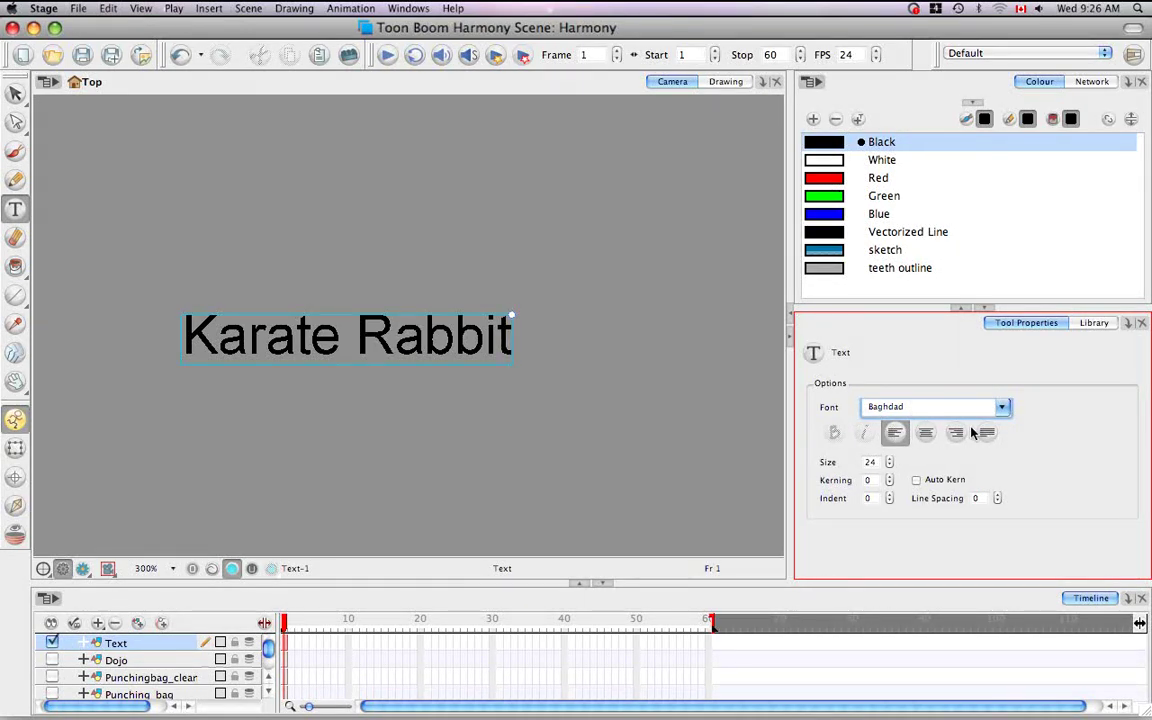
left_click(998, 410)
left_click_drag(1005, 455, 1003, 440)
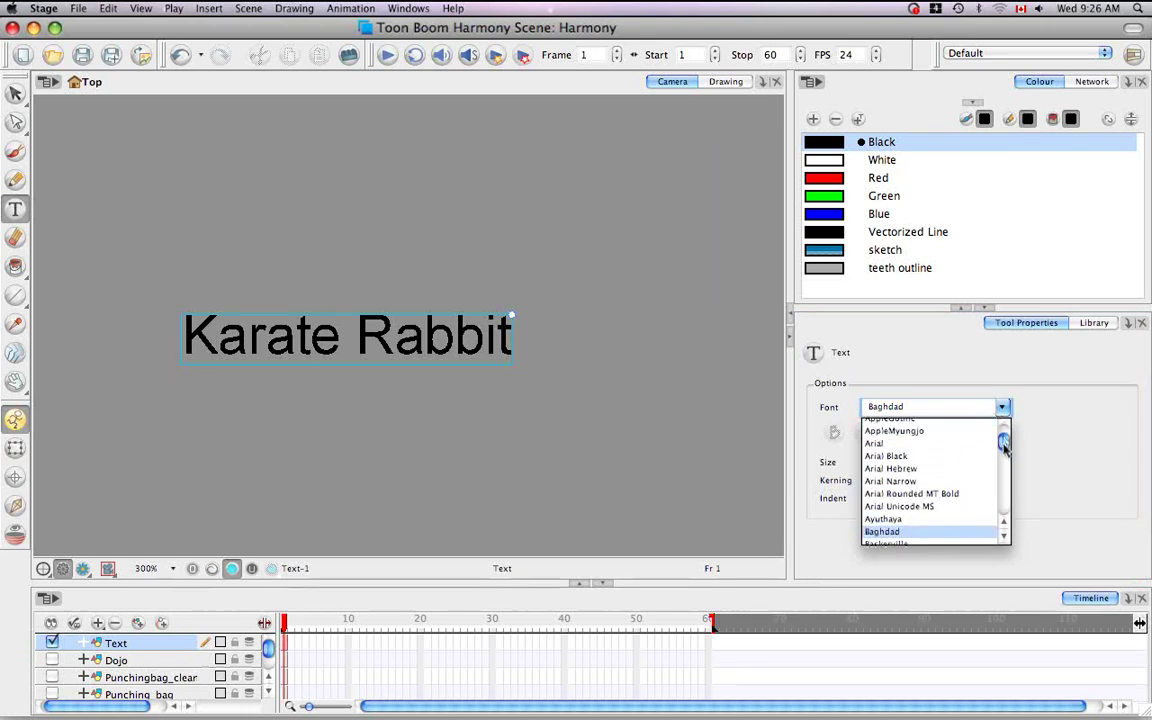
left_click(913, 440)
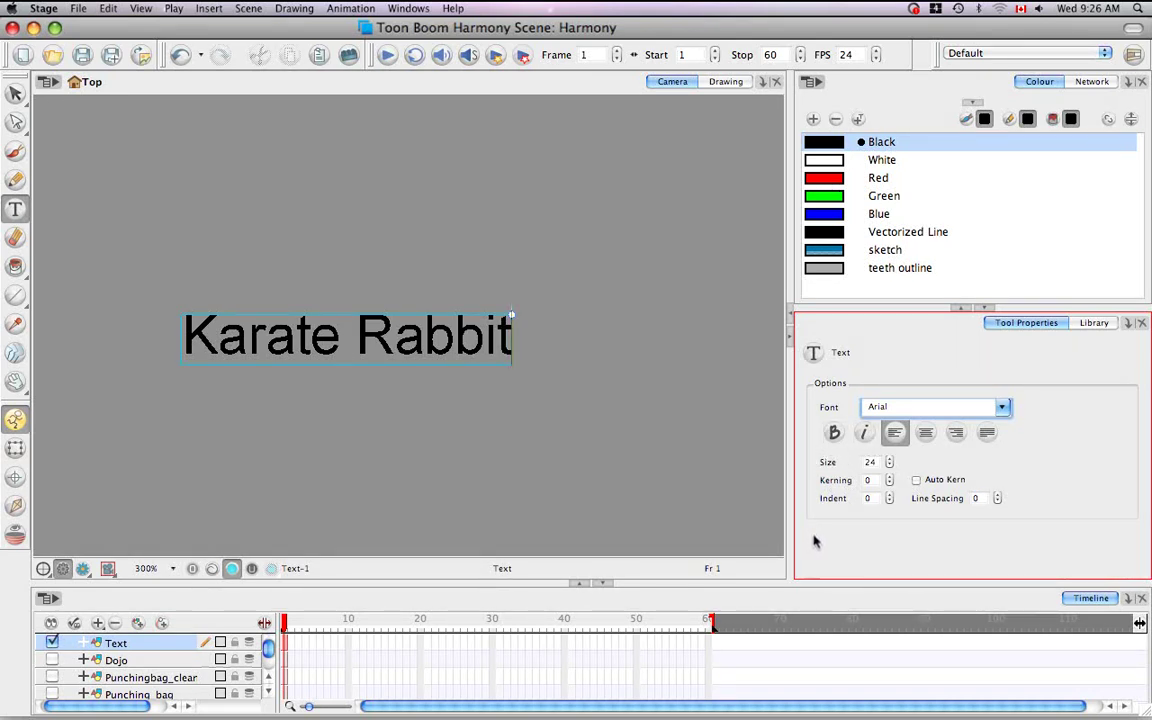
left_click(834, 433)
left_click(865, 433)
Step: Select all of the Karate Rabbit text and make it bold and italic
left_click(505, 339)
left_click(187, 336)
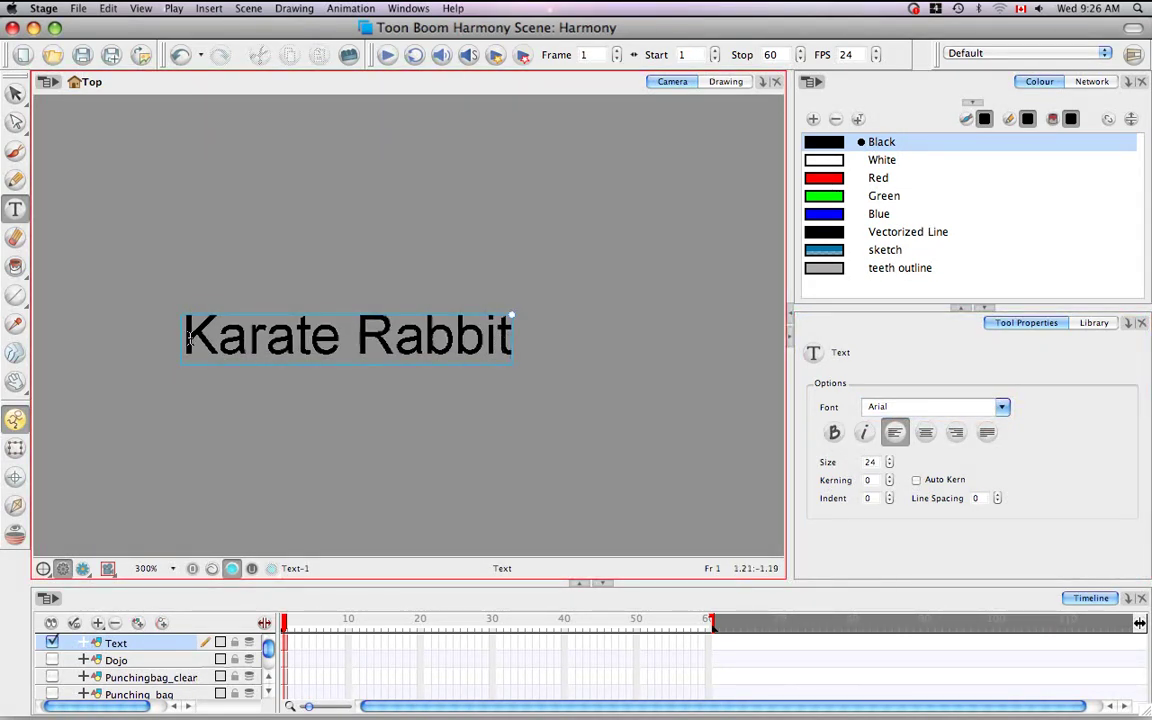
left_click_drag(187, 338, 527, 321)
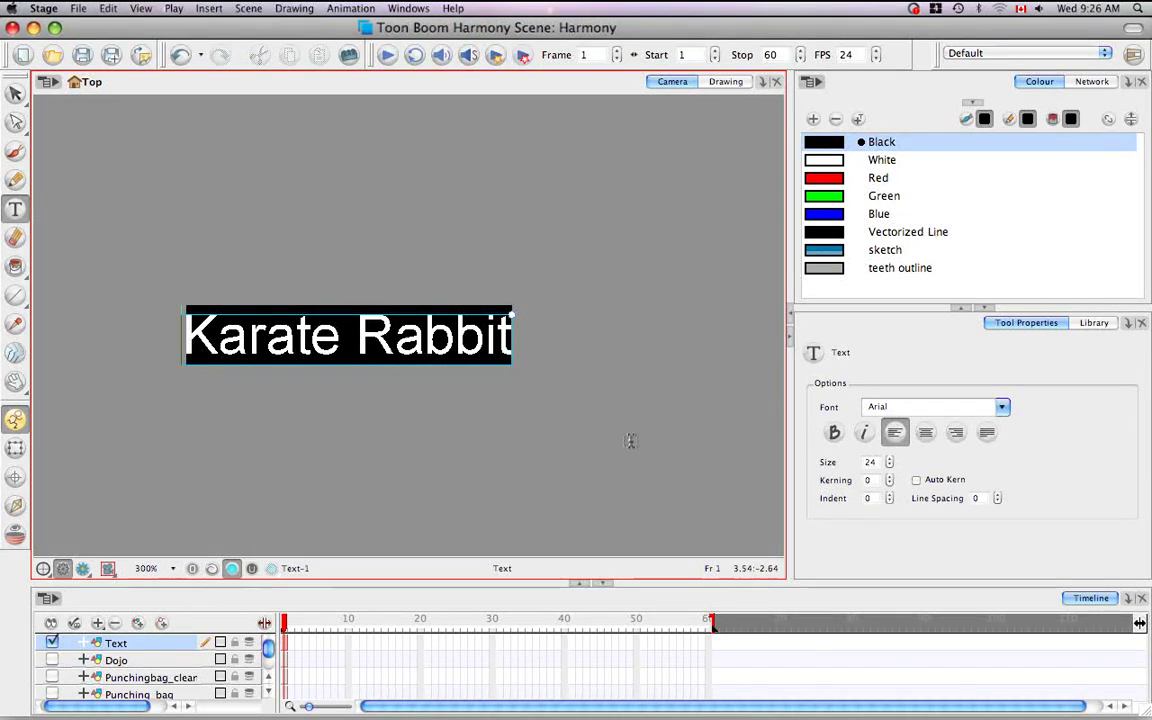
left_click(833, 433)
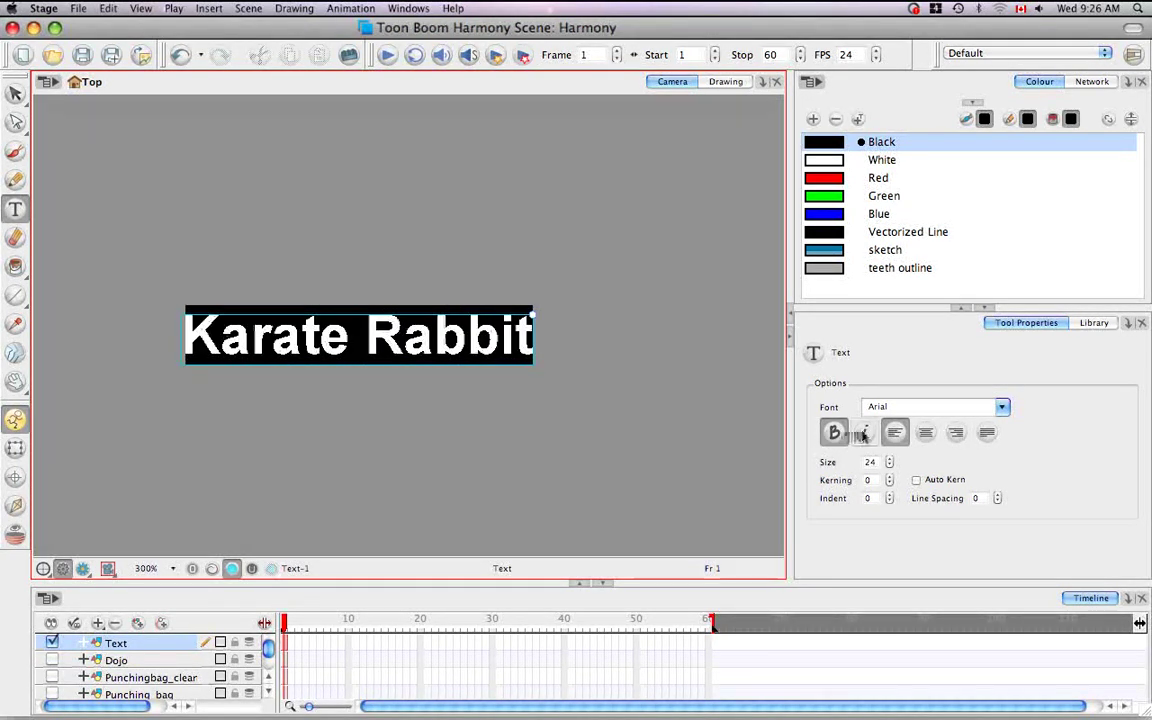
left_click(865, 433)
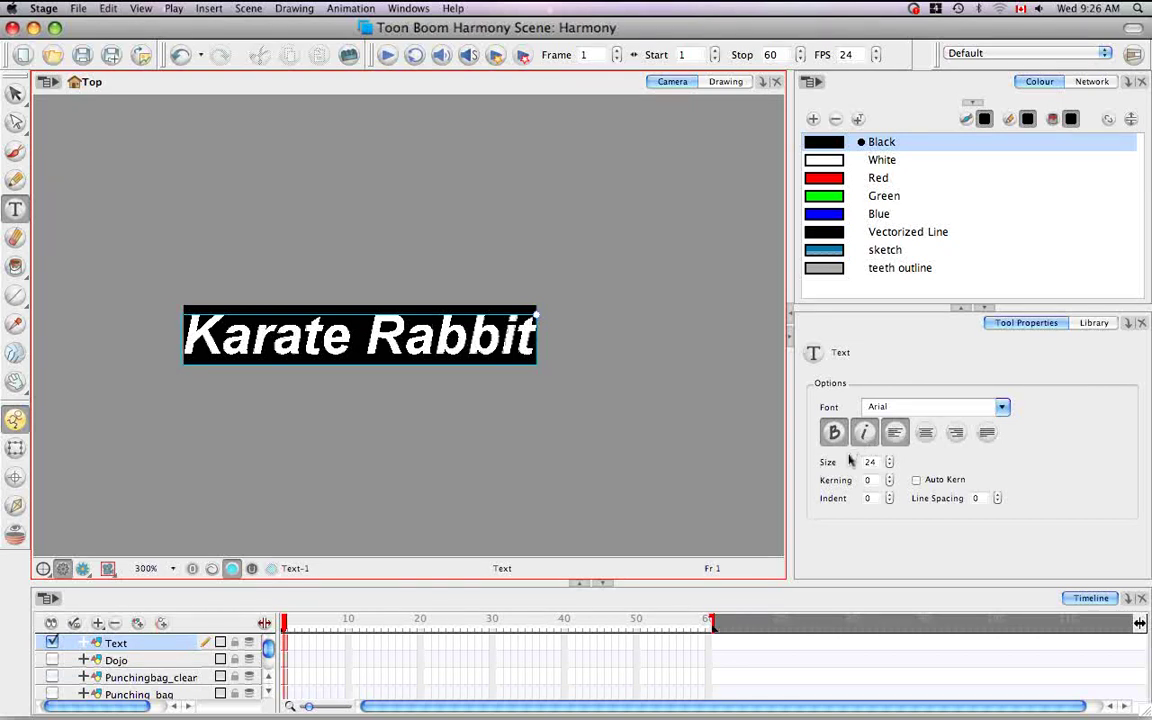
Step: Apply the Karate font to the selected text, then deselect to view it
left_click(1003, 413)
left_click_drag(1005, 440, 1008, 490)
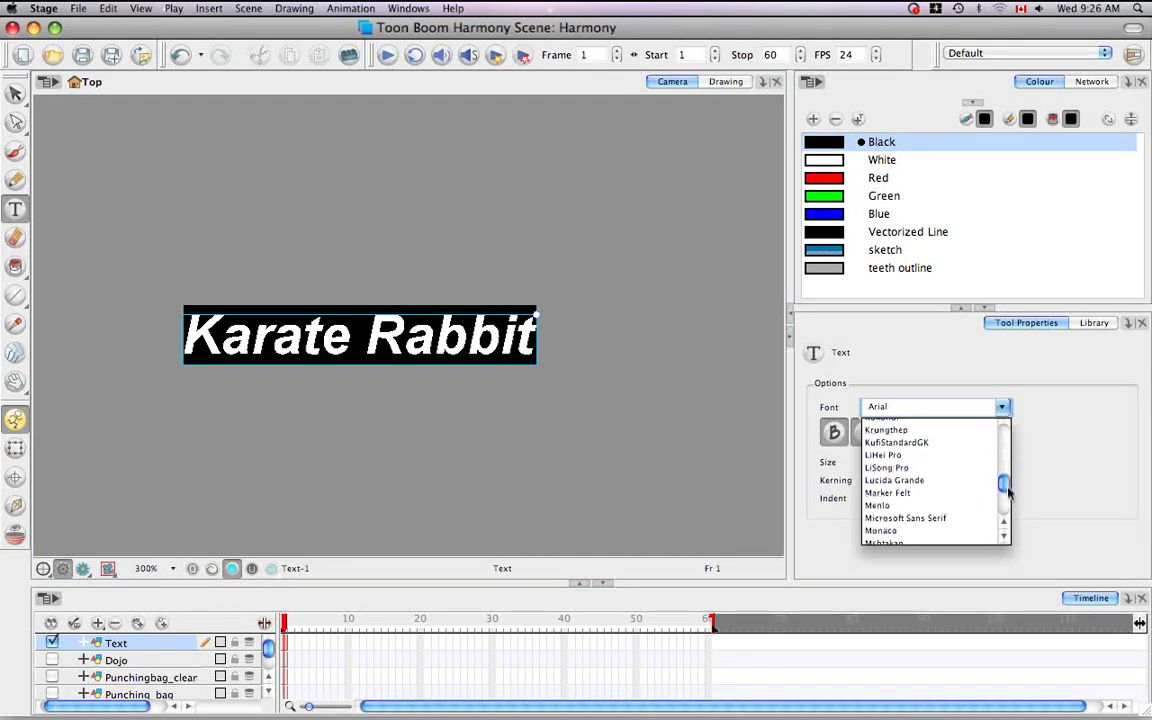
scroll(907, 436, "up", 1)
scroll(885, 430, "up", 1)
left_click(880, 425)
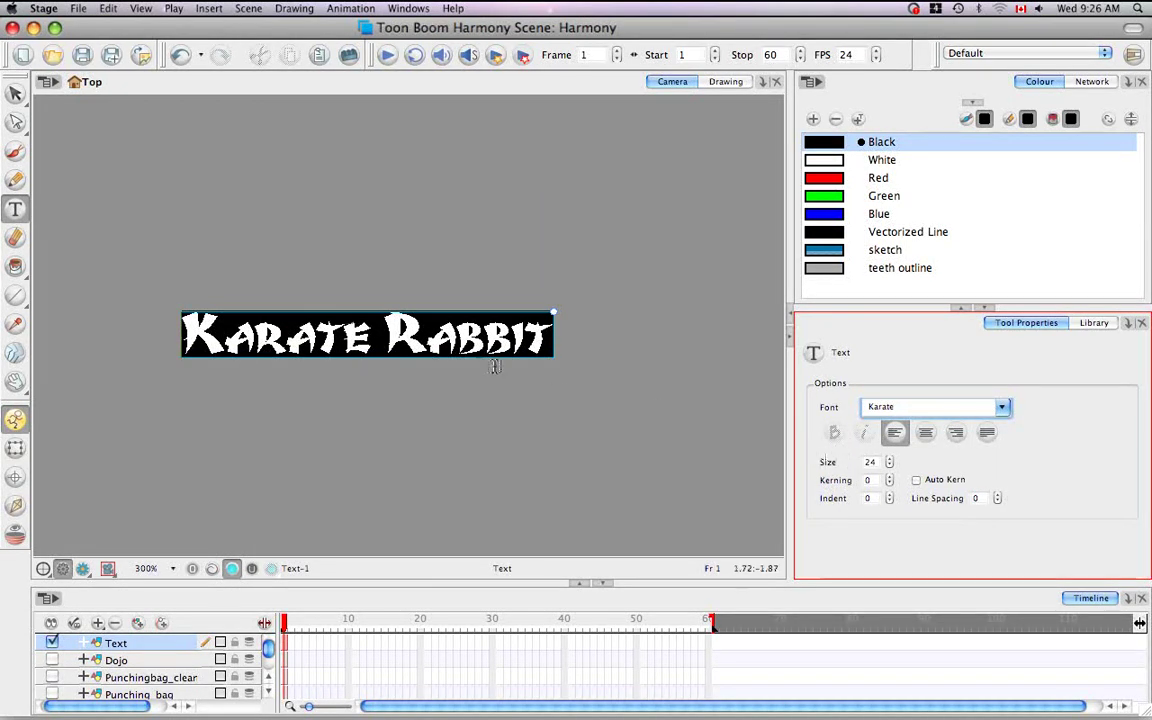
left_click(548, 455)
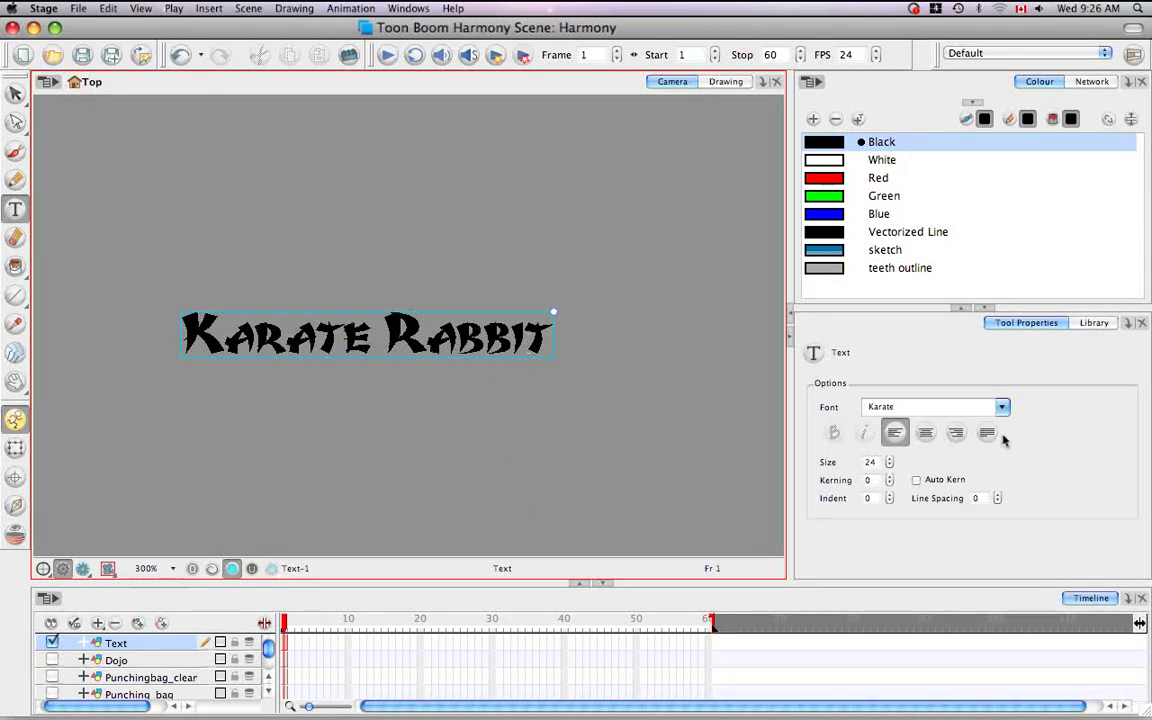
Step: Replace the space with a line break so 'Rabbit' starts line two, and add '123'
left_click(388, 344)
key("BackSpace")
key("Return")
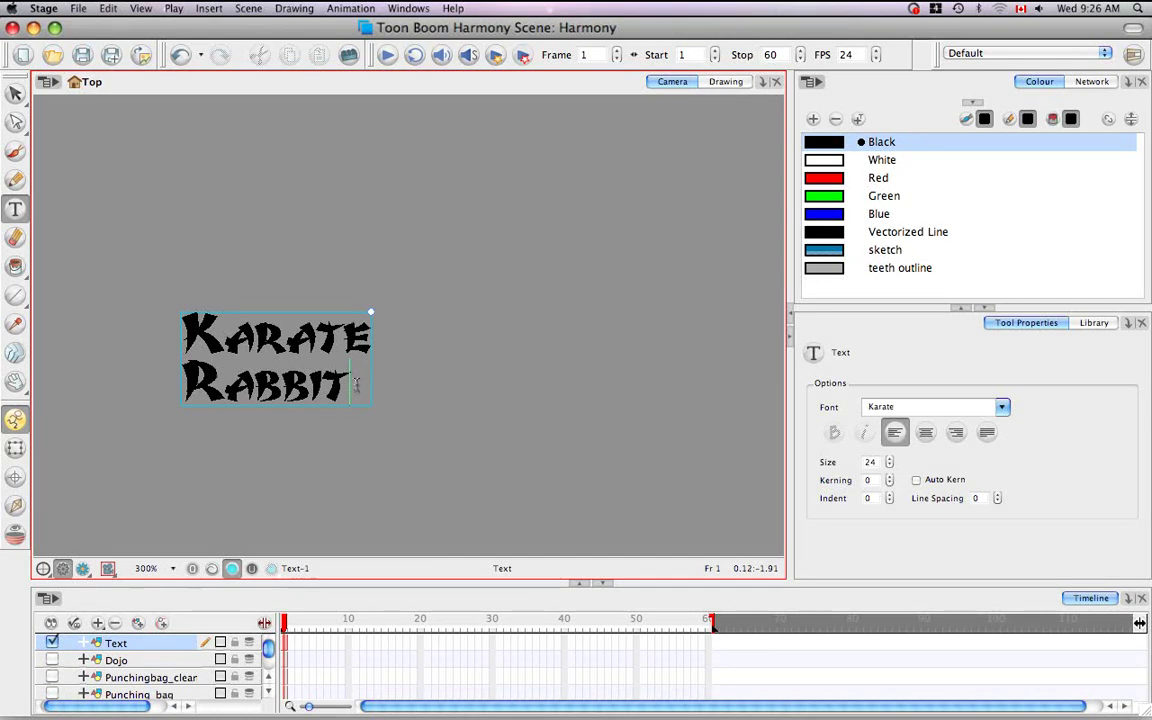
type(" 123")
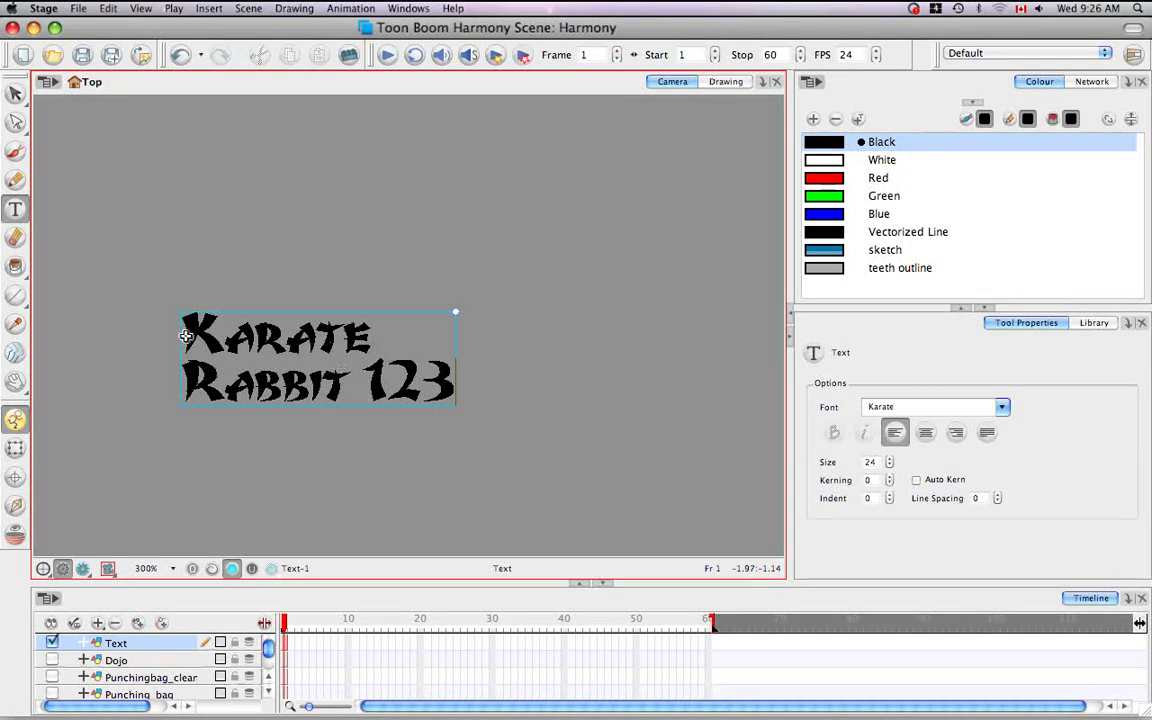
Step: Try center, right and justified alignment on the whole text, ending on justified
left_click_drag(184, 336, 490, 390)
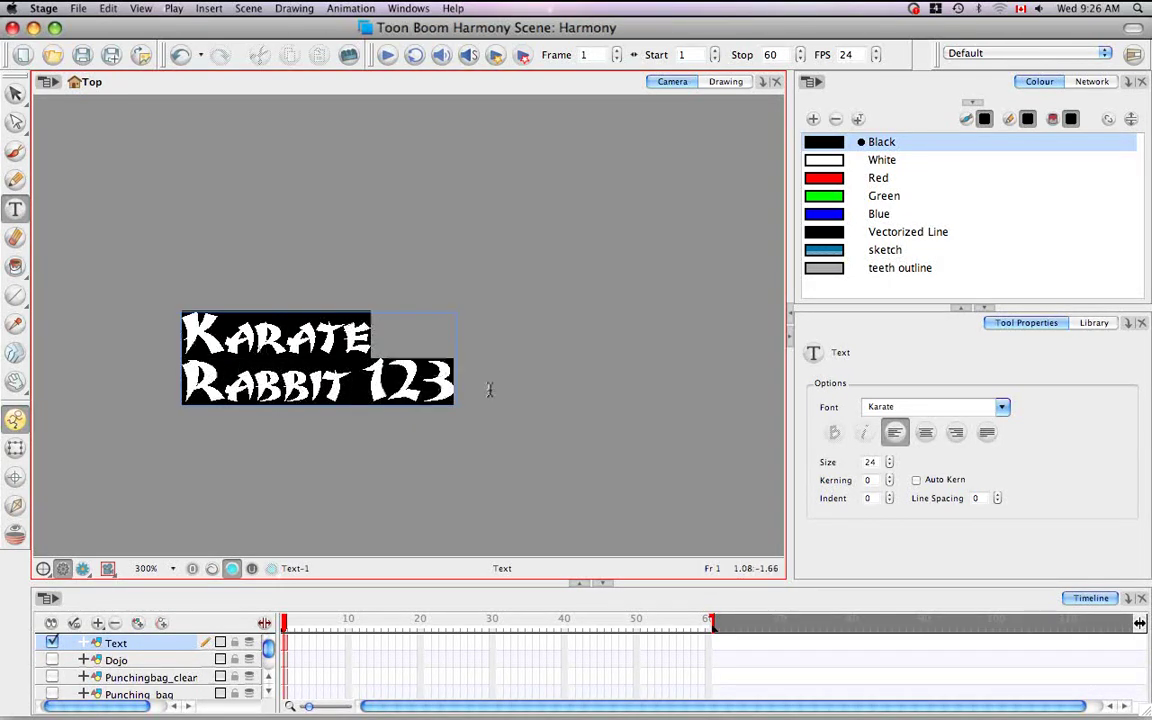
left_click(927, 434)
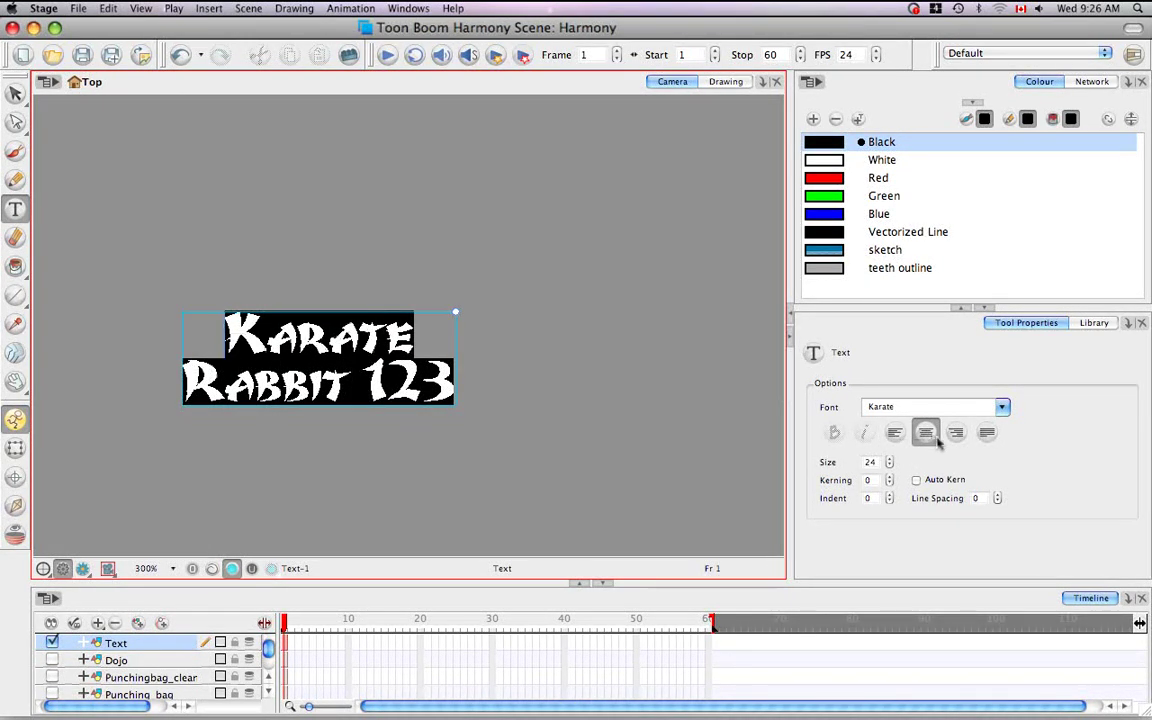
left_click(956, 433)
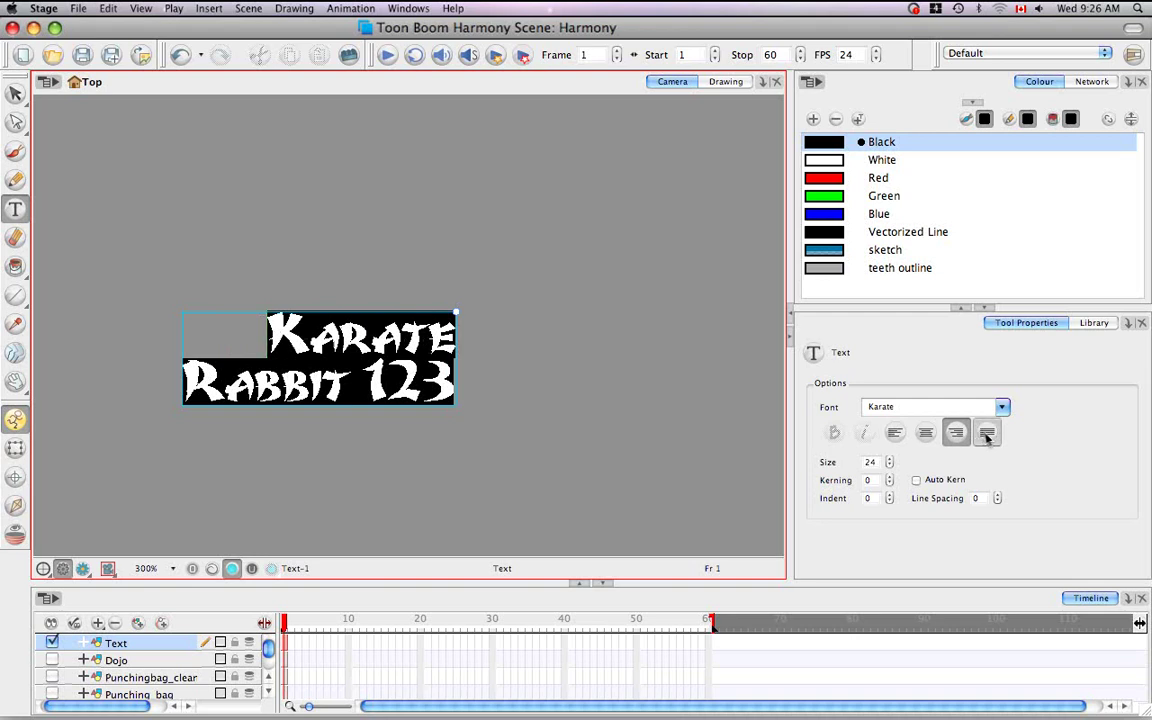
left_click(987, 434)
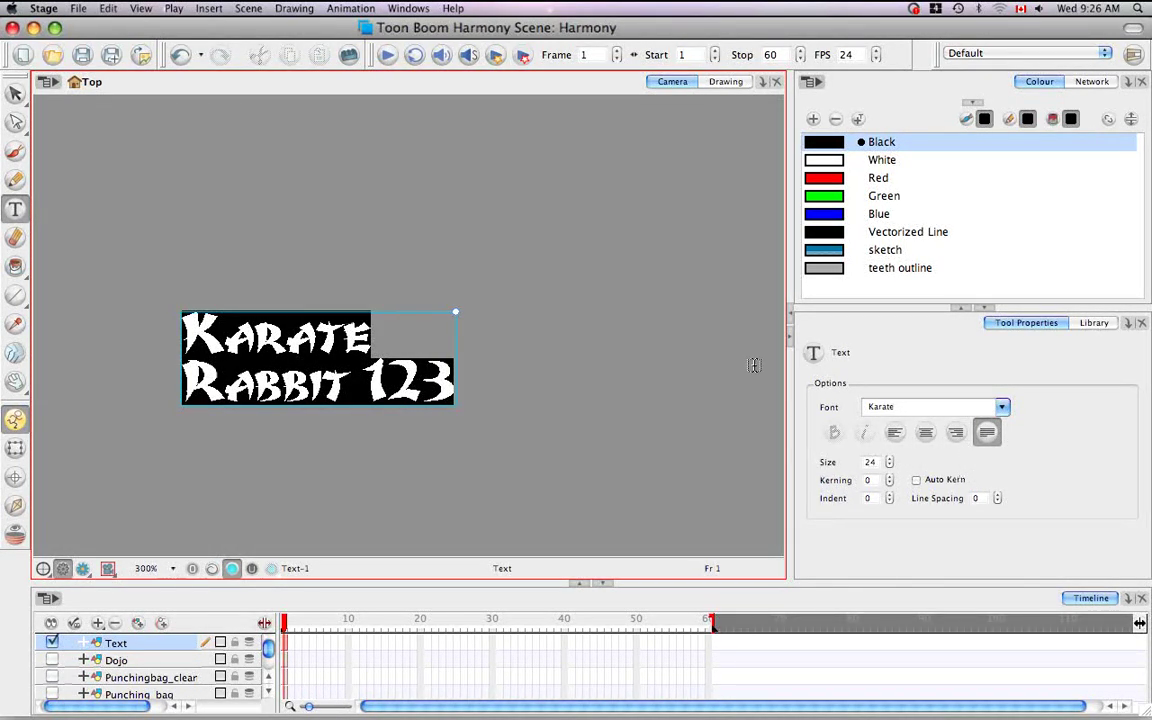
left_click(415, 366)
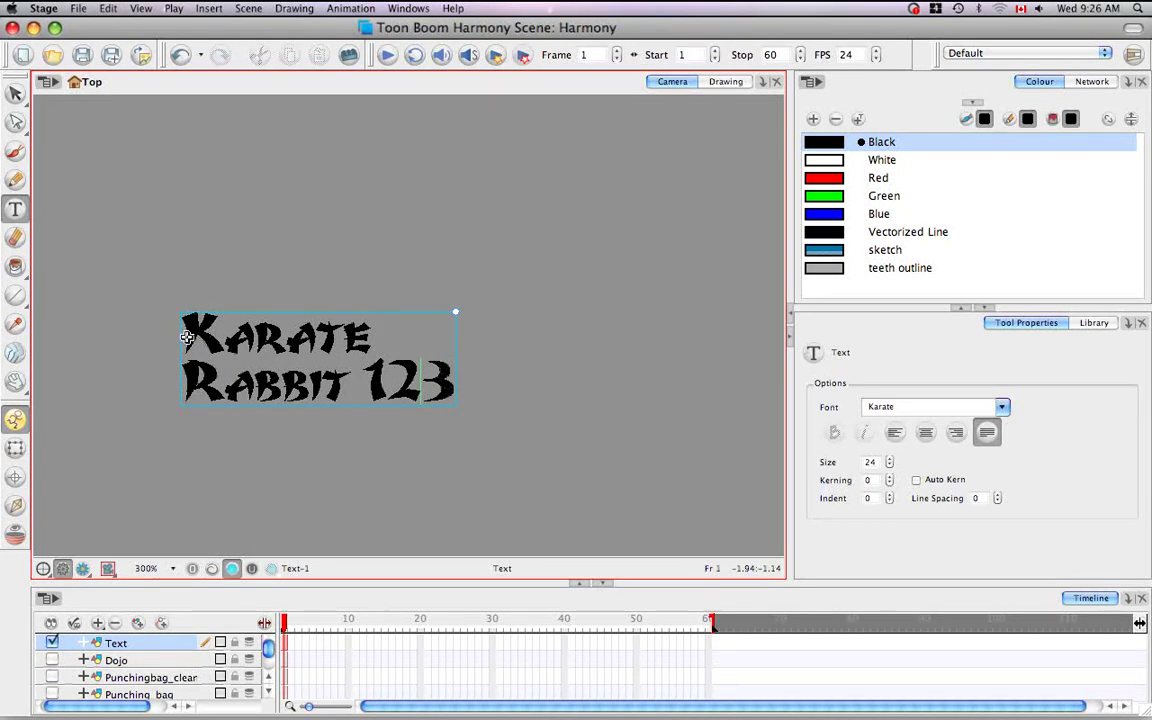
Step: Left-align the whole title and raise its size from 24 to 32
left_click_drag(184, 338, 500, 391)
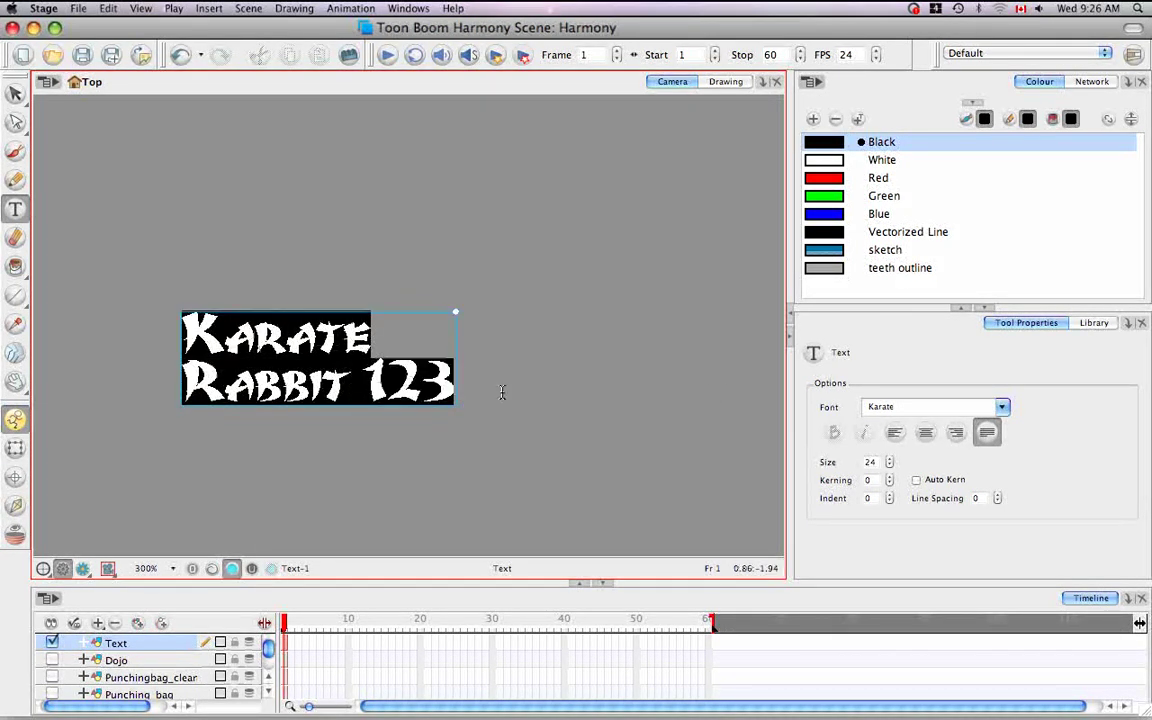
left_click(895, 432)
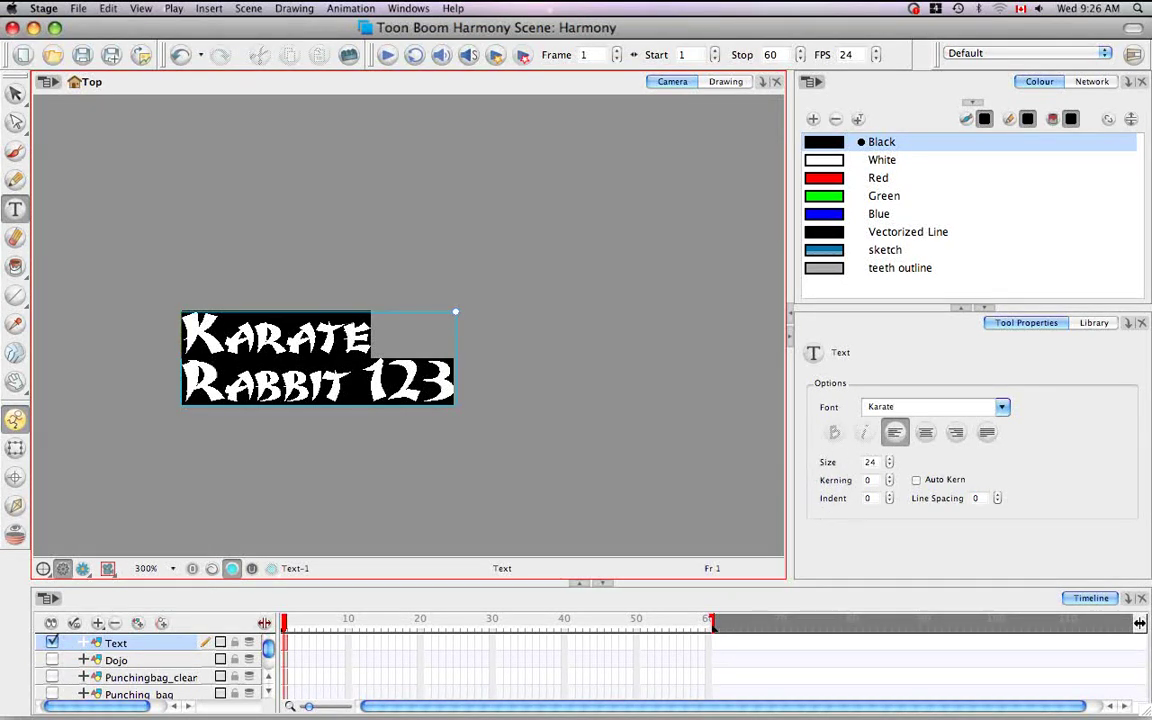
left_click(889, 460)
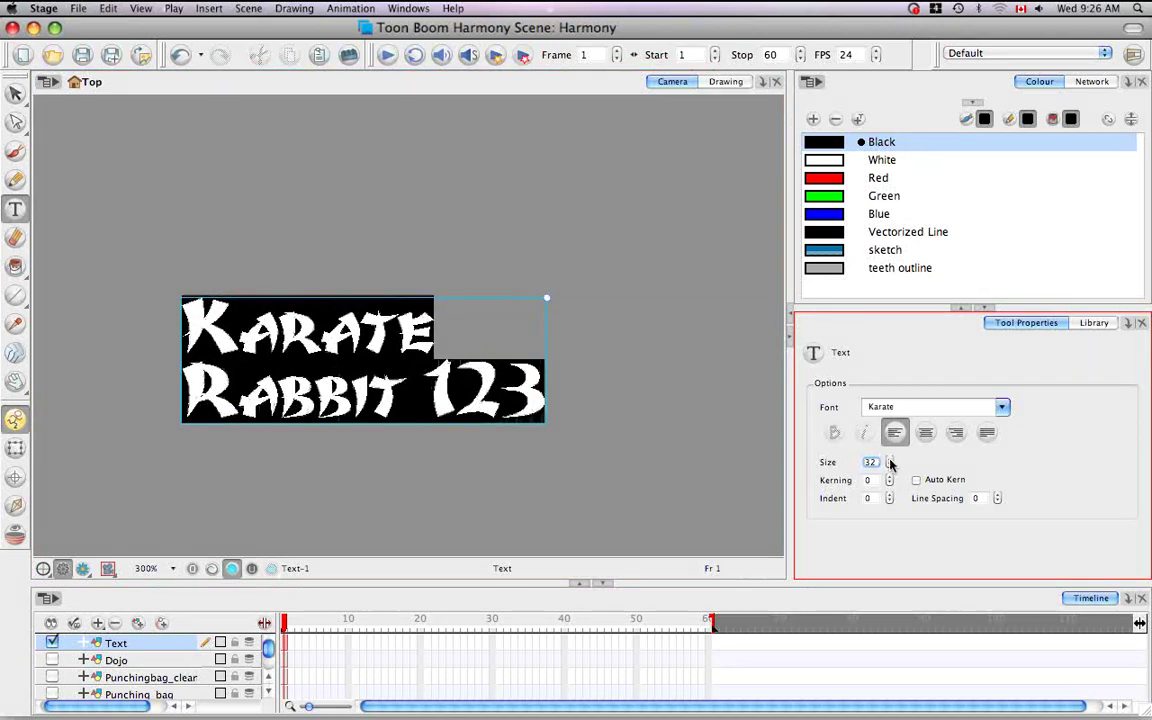
left_click(437, 352)
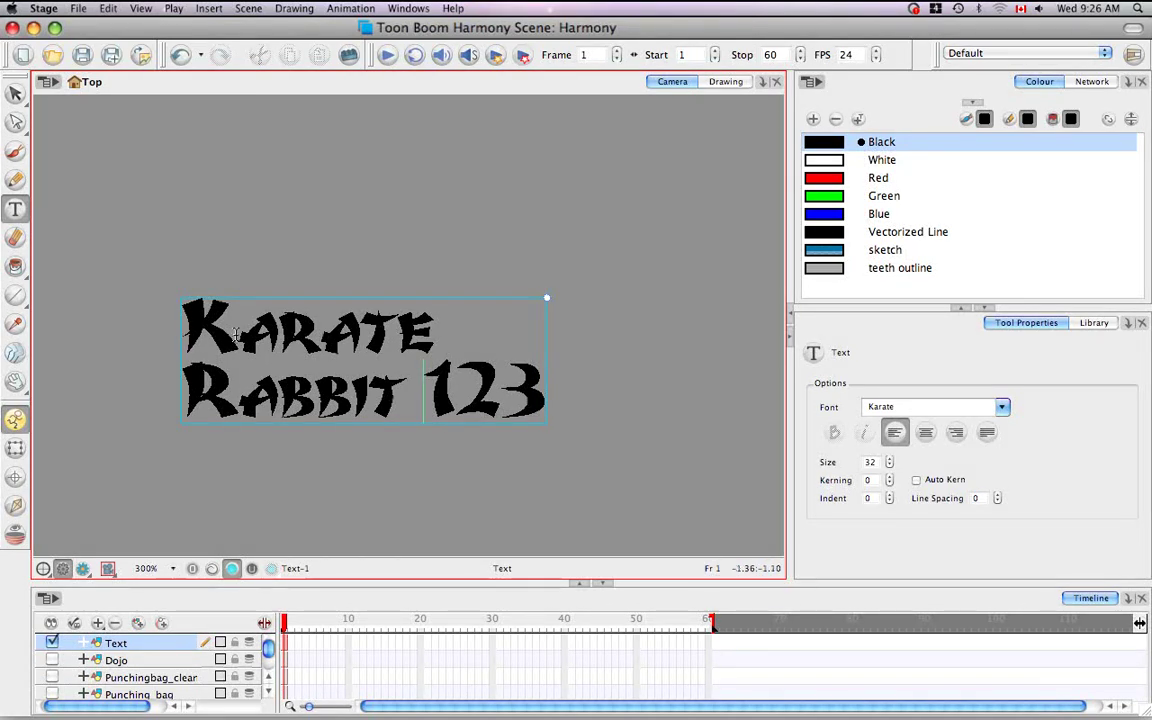
Step: Enlarge the first letter K of Karate to size 46
left_click_drag(213, 305, 185, 325)
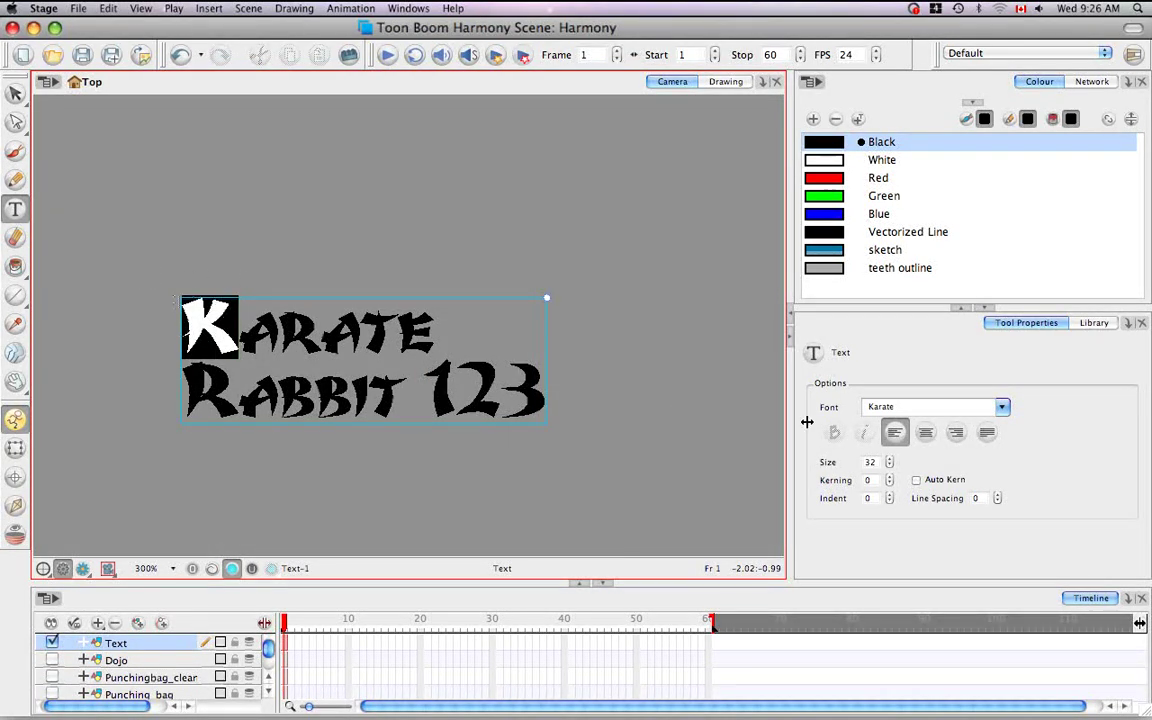
left_click(891, 458)
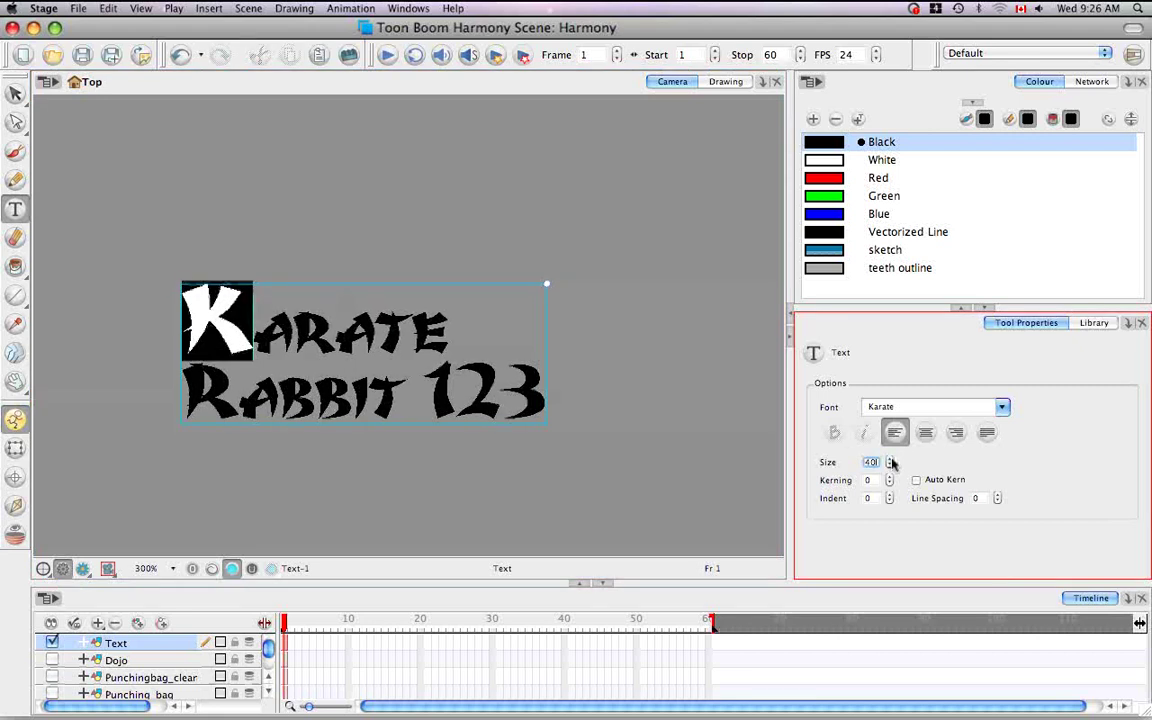
left_click(891, 458)
left_click(487, 366)
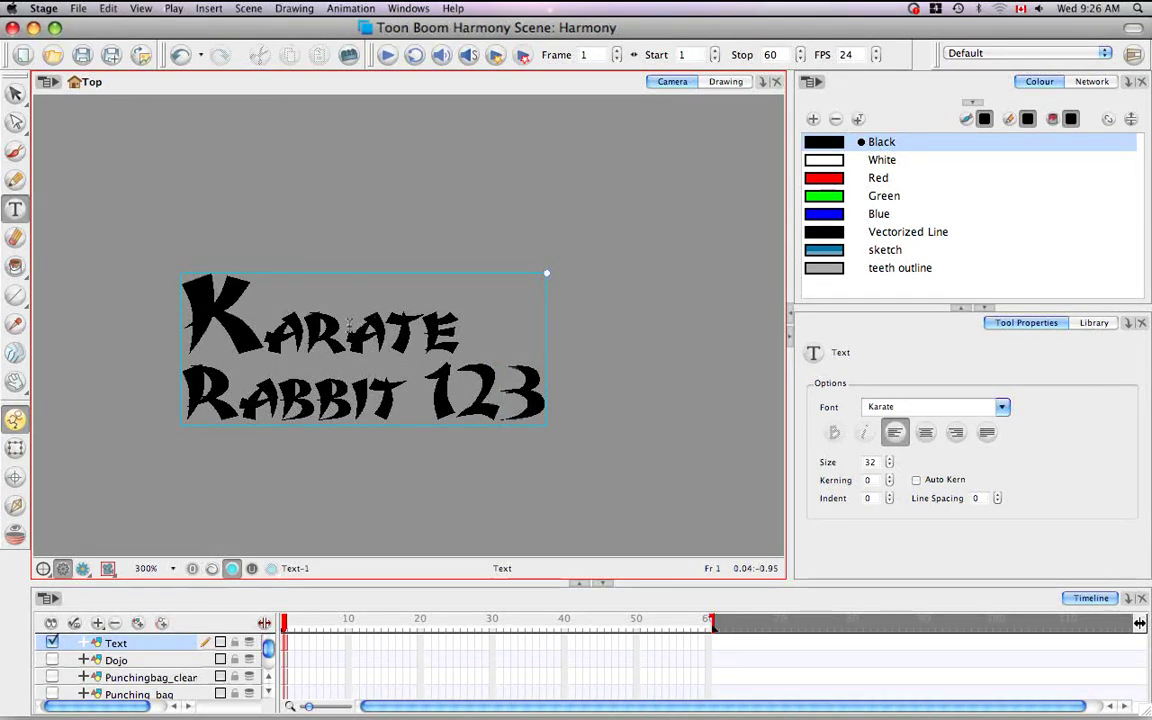
left_click_drag(349, 328, 425, 330)
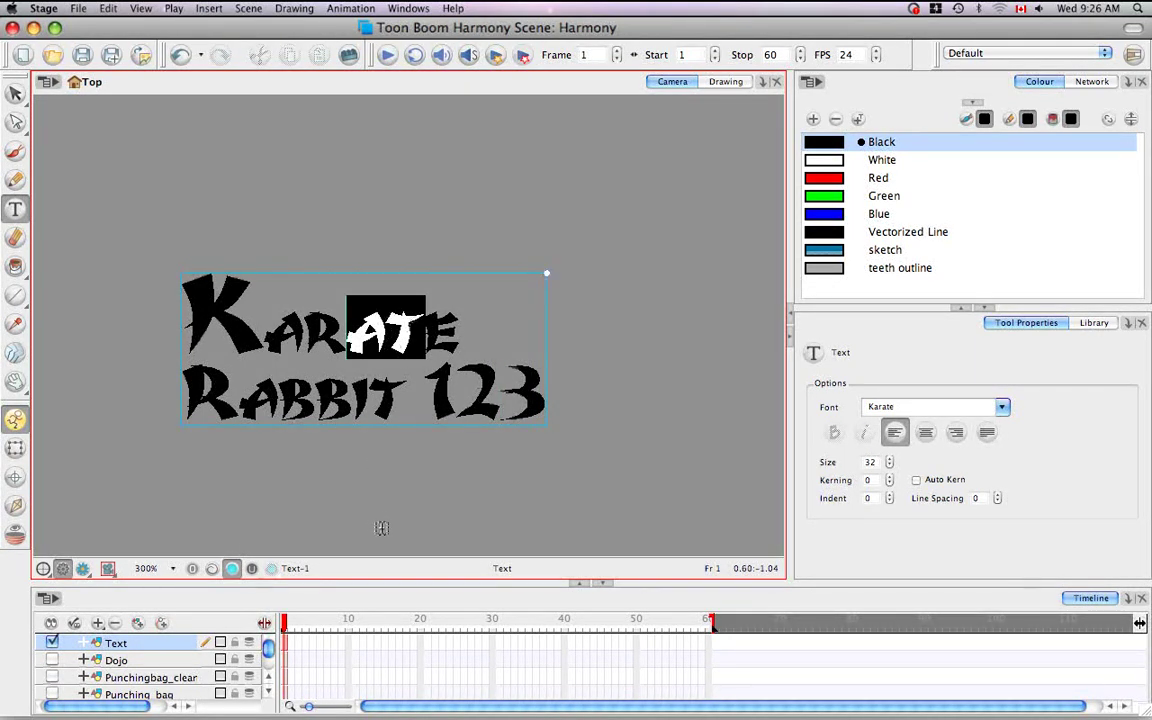
left_click(889, 478)
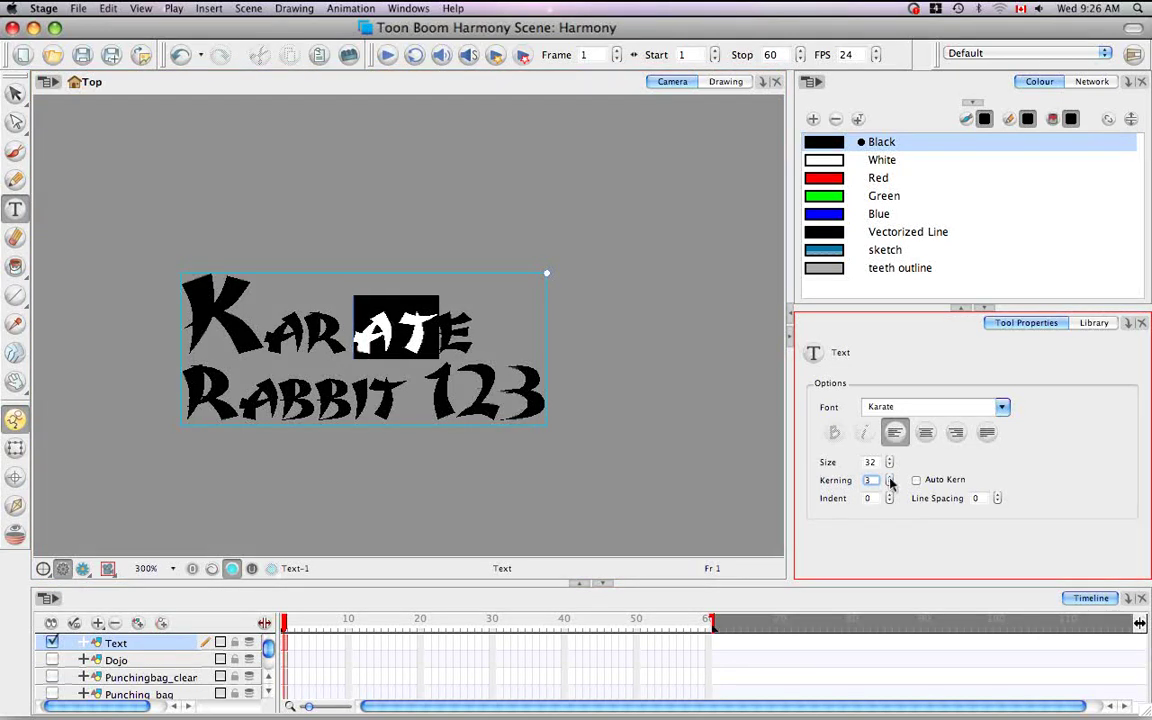
left_click(889, 478)
left_click(889, 484)
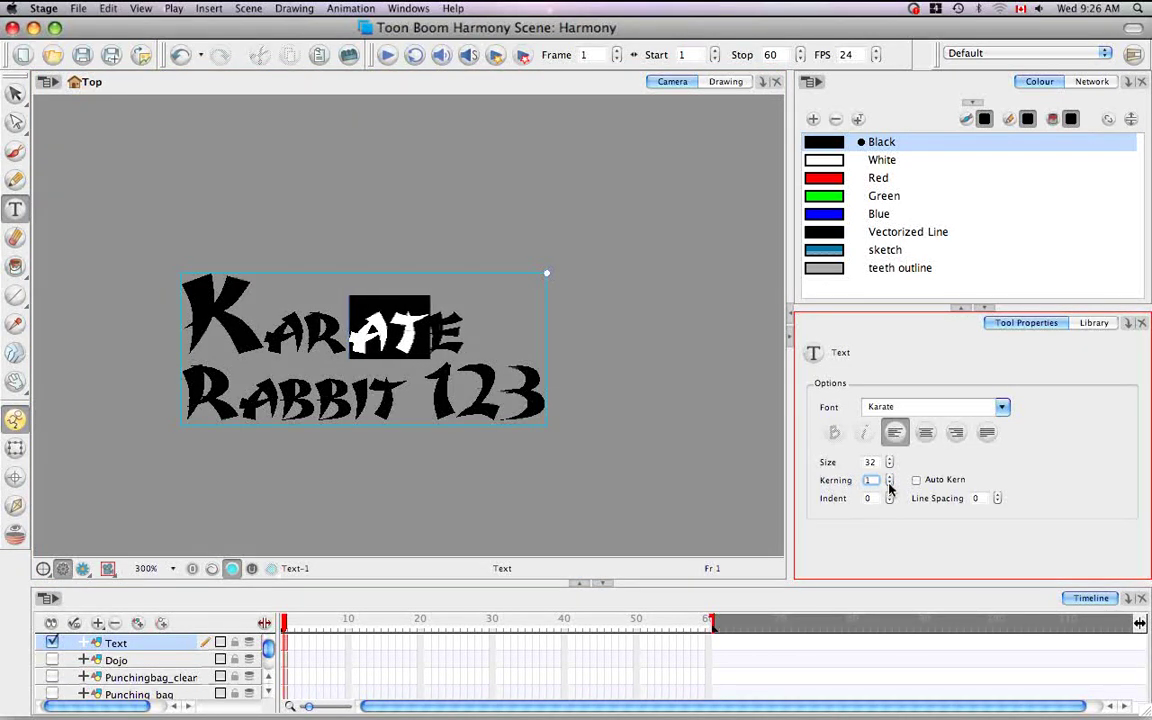
left_click(889, 484)
left_click(889, 484)
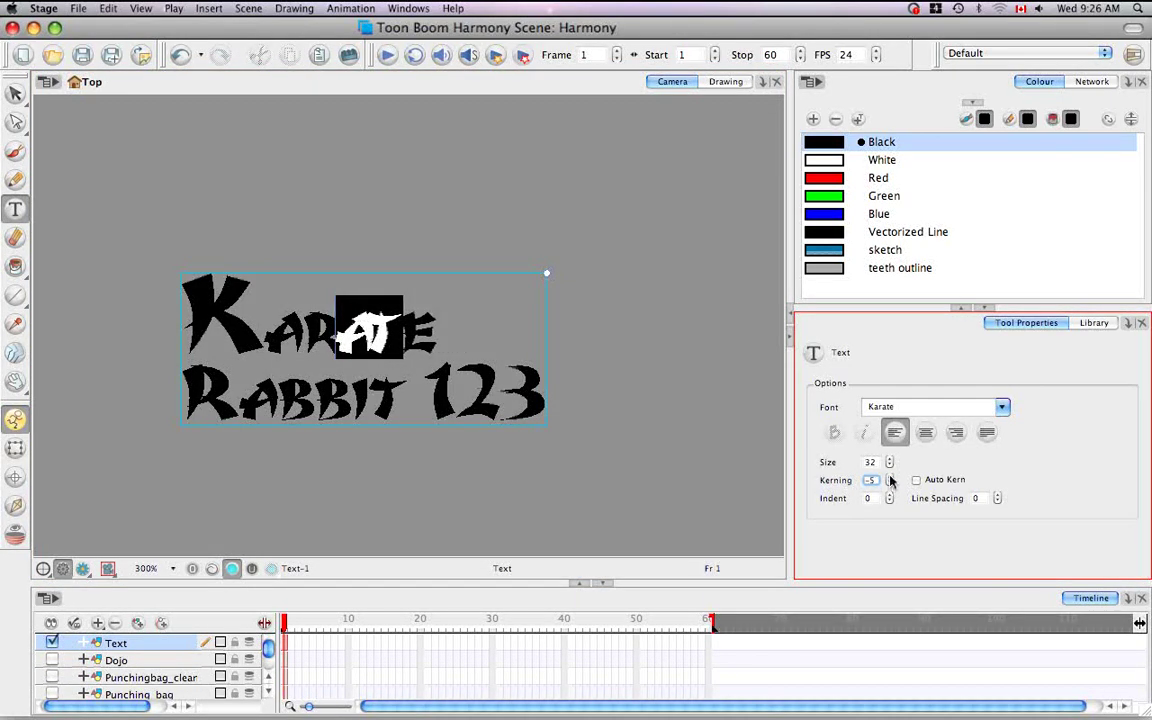
left_click(889, 477)
left_click(889, 477)
left_click(889, 477)
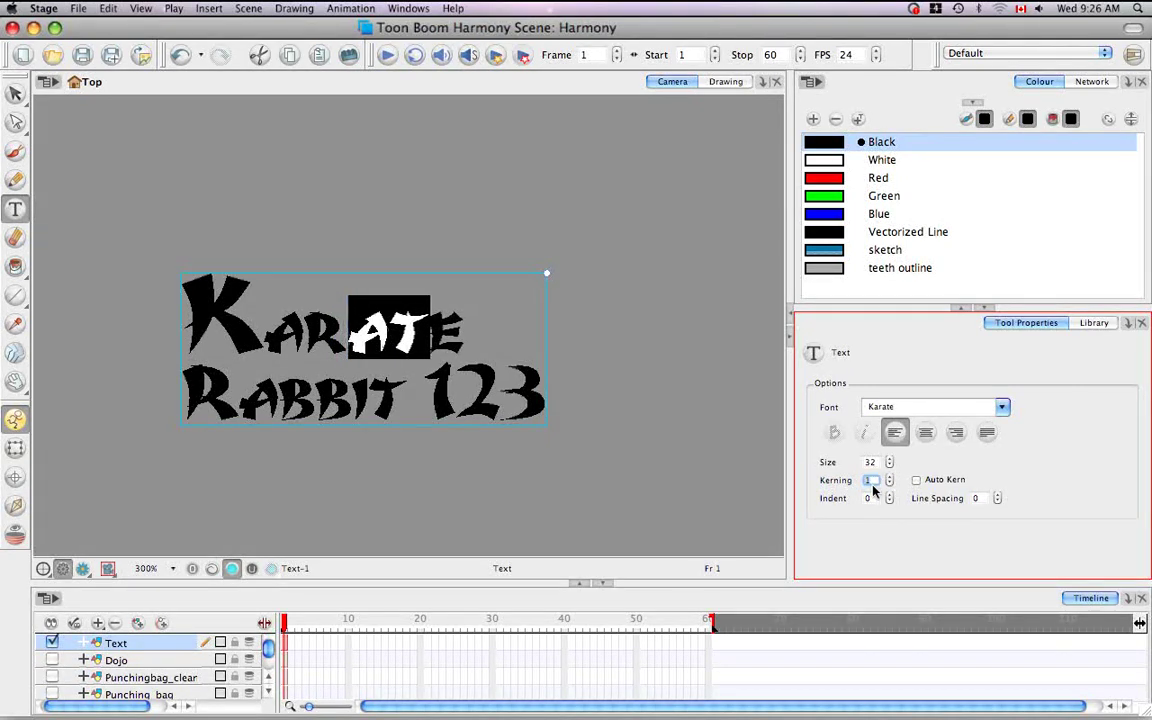
left_click(889, 484)
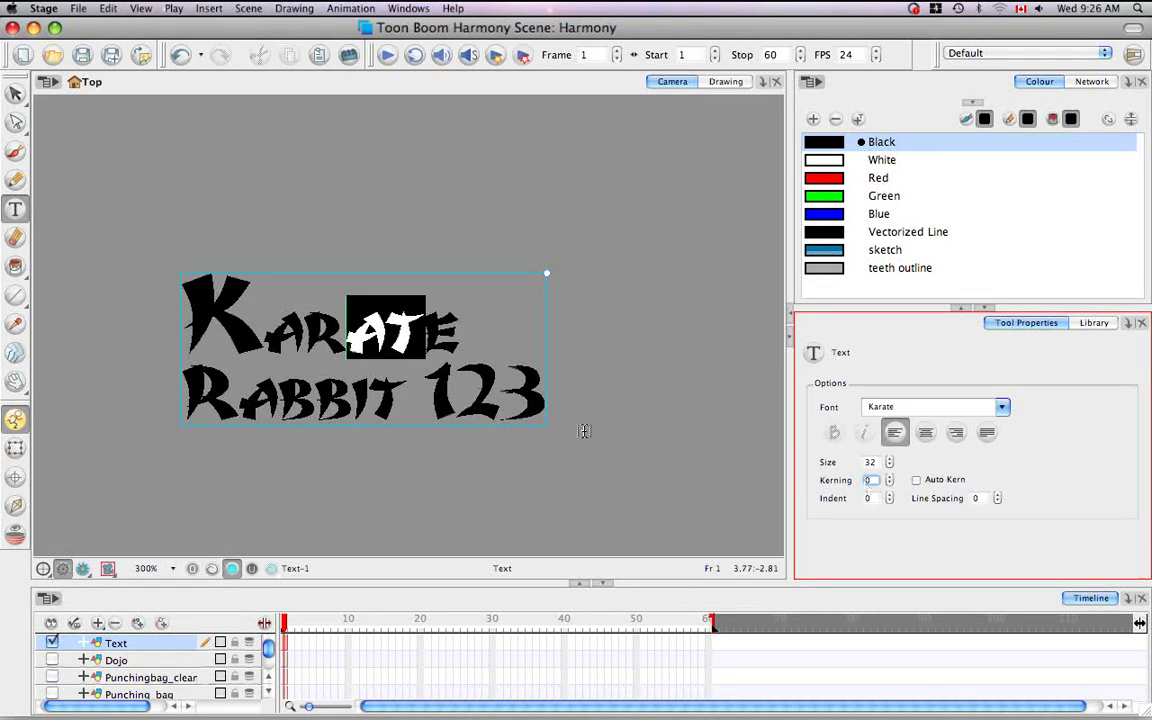
left_click(413, 330)
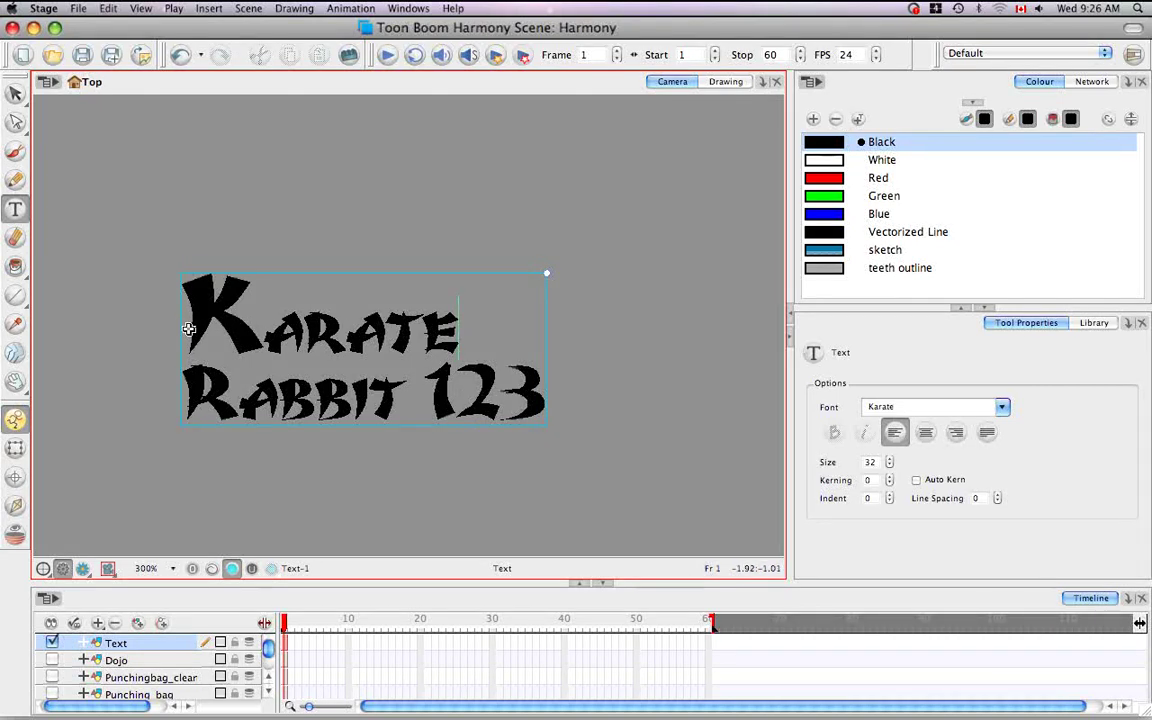
left_click_drag(187, 329, 602, 384)
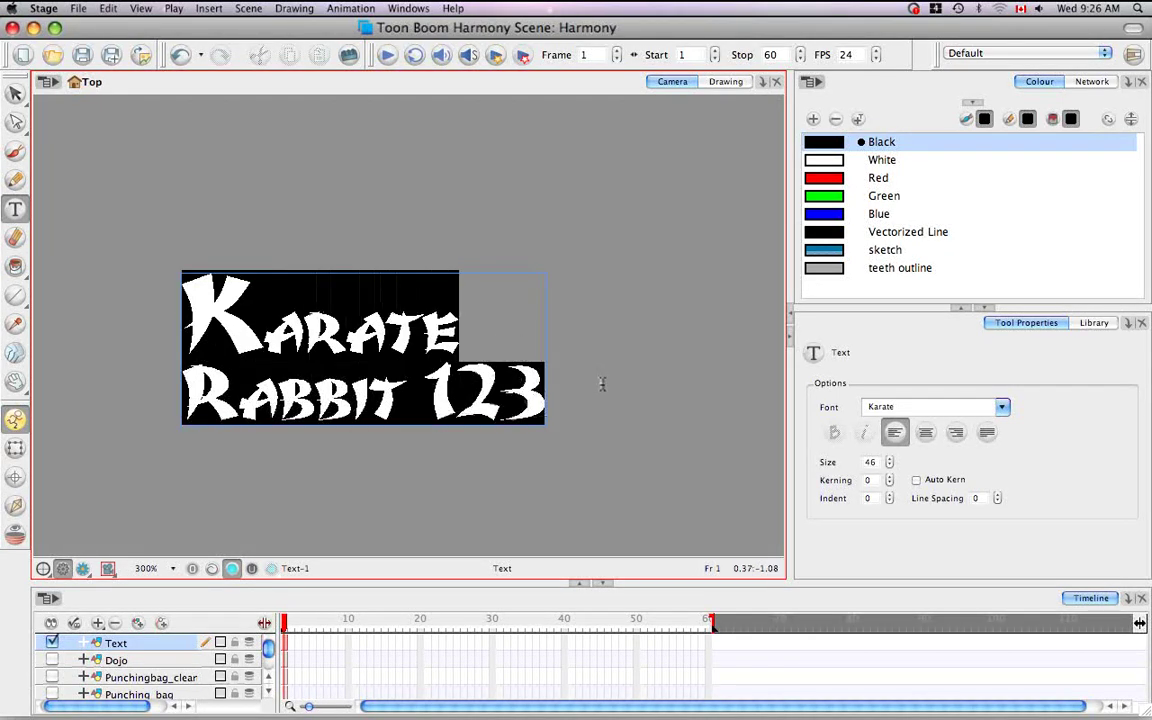
left_click(889, 478)
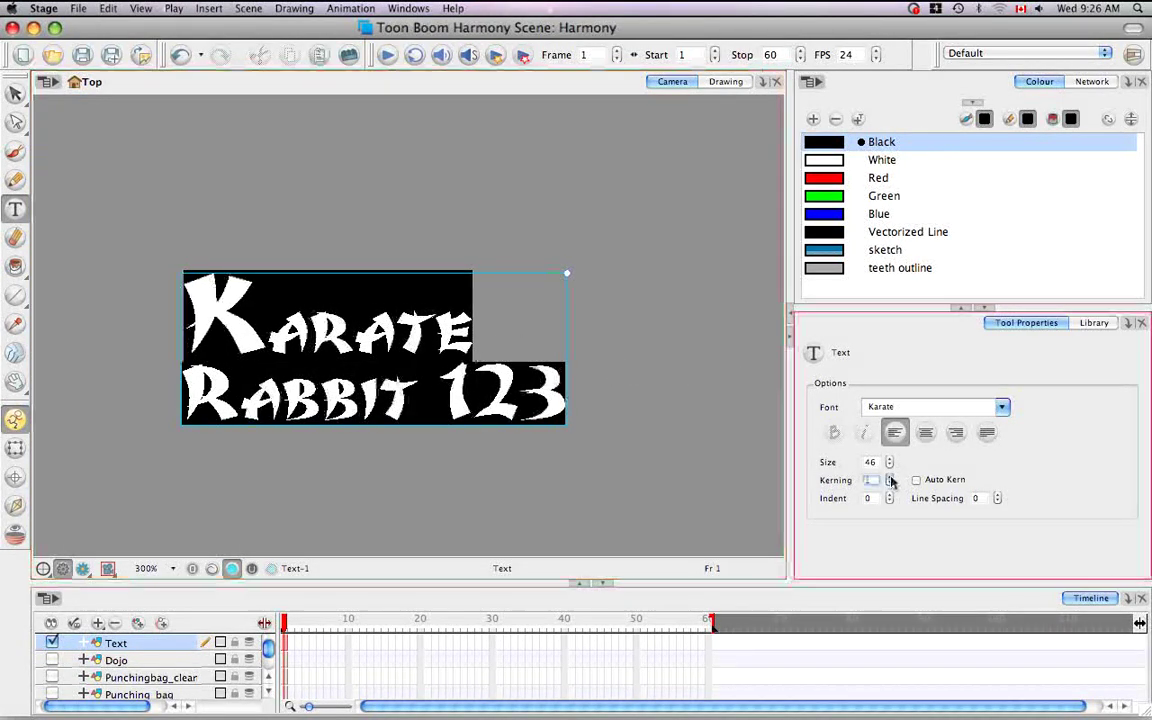
left_click(889, 478)
left_click(889, 478)
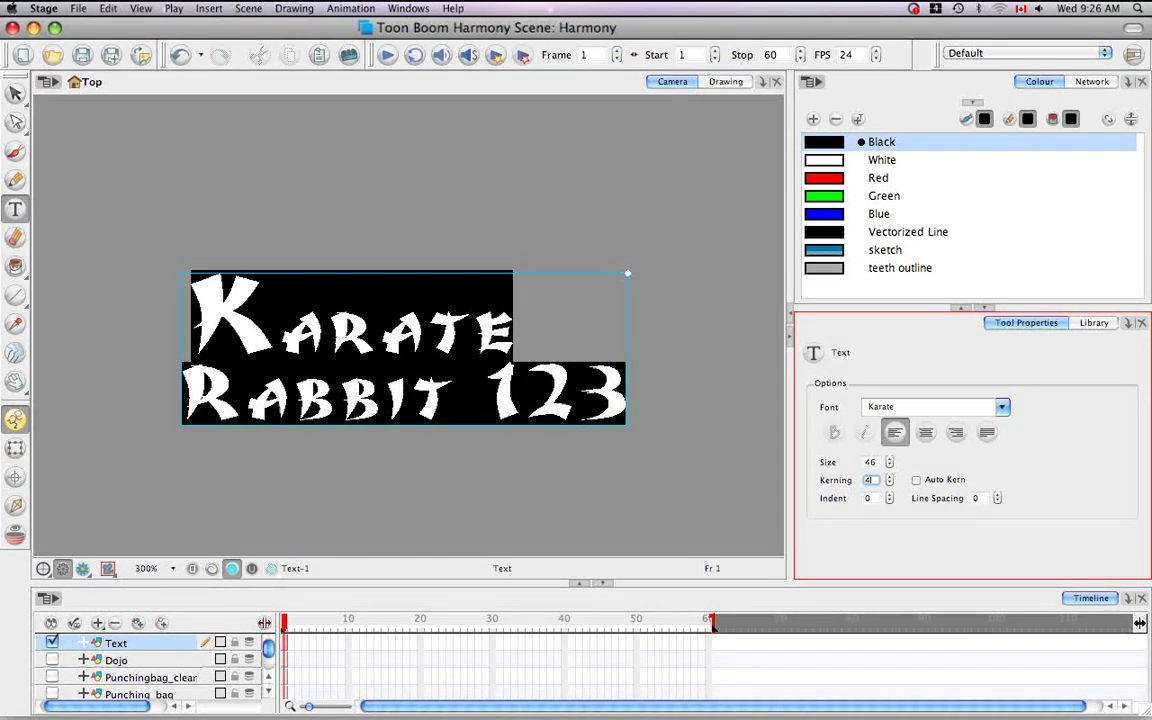
double_click(869, 481)
type("0")
key("Return")
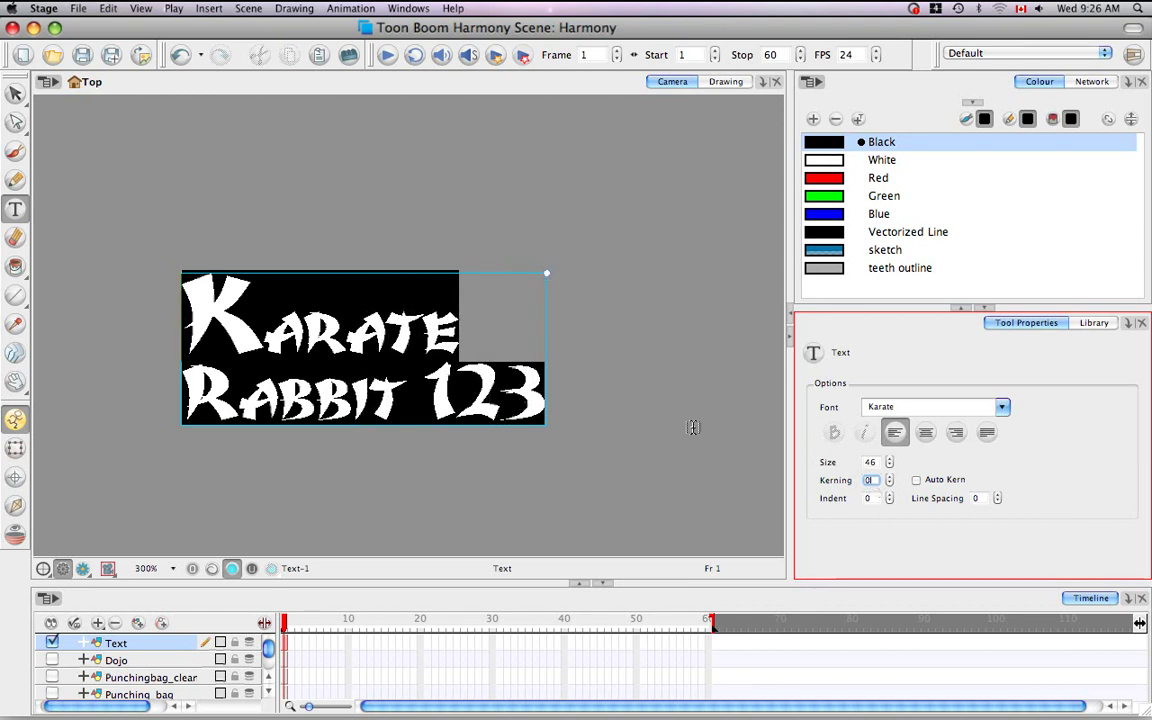
left_click(470, 358)
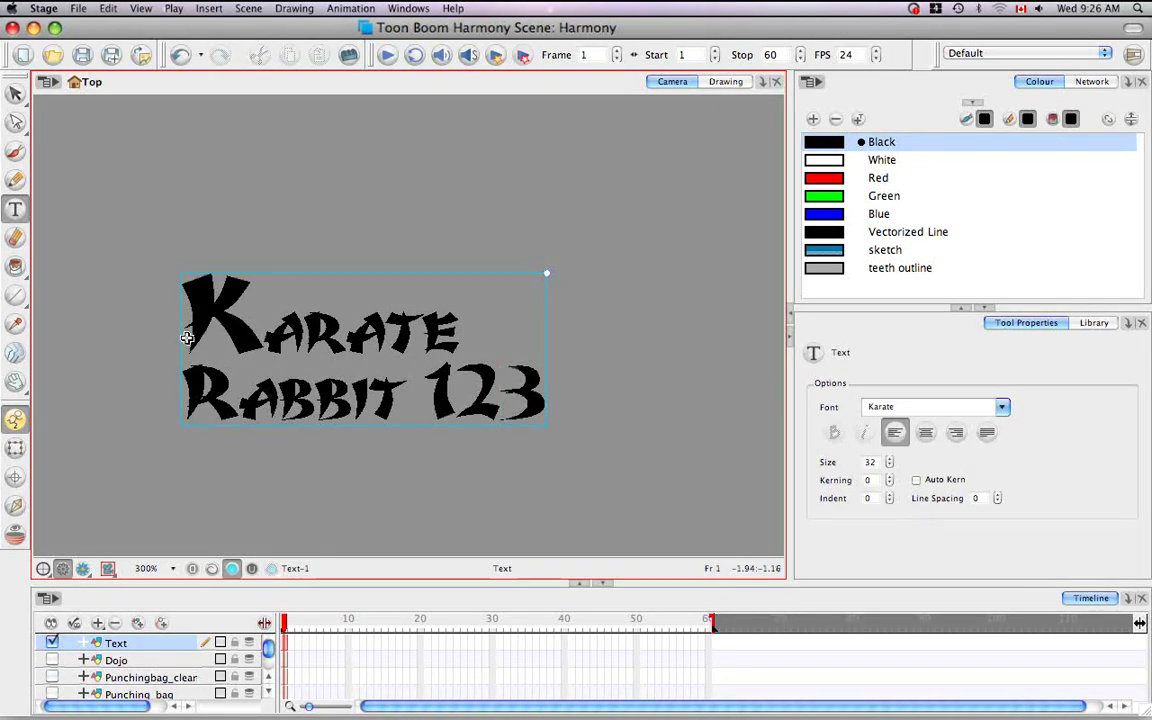
mouse_move(190, 333)
left_mouse_down()
mouse_move(235, 330)
mouse_move(571, 404)
left_mouse_up()
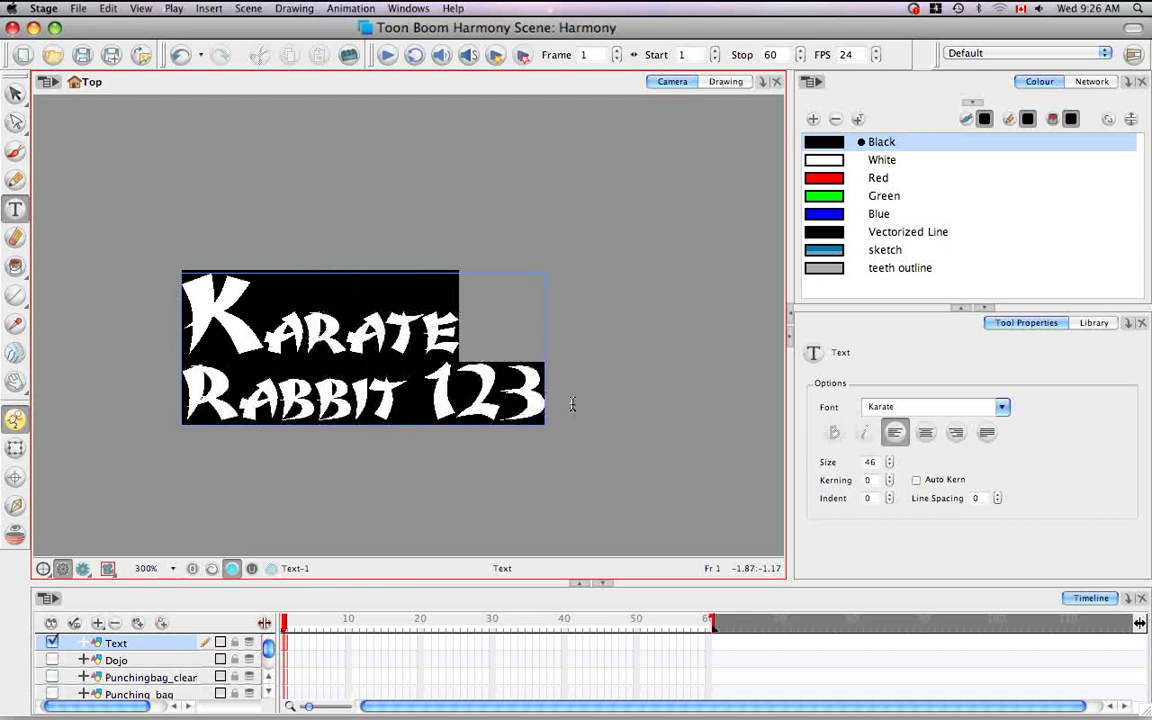
left_click(890, 496)
left_click(890, 496)
left_click(890, 496)
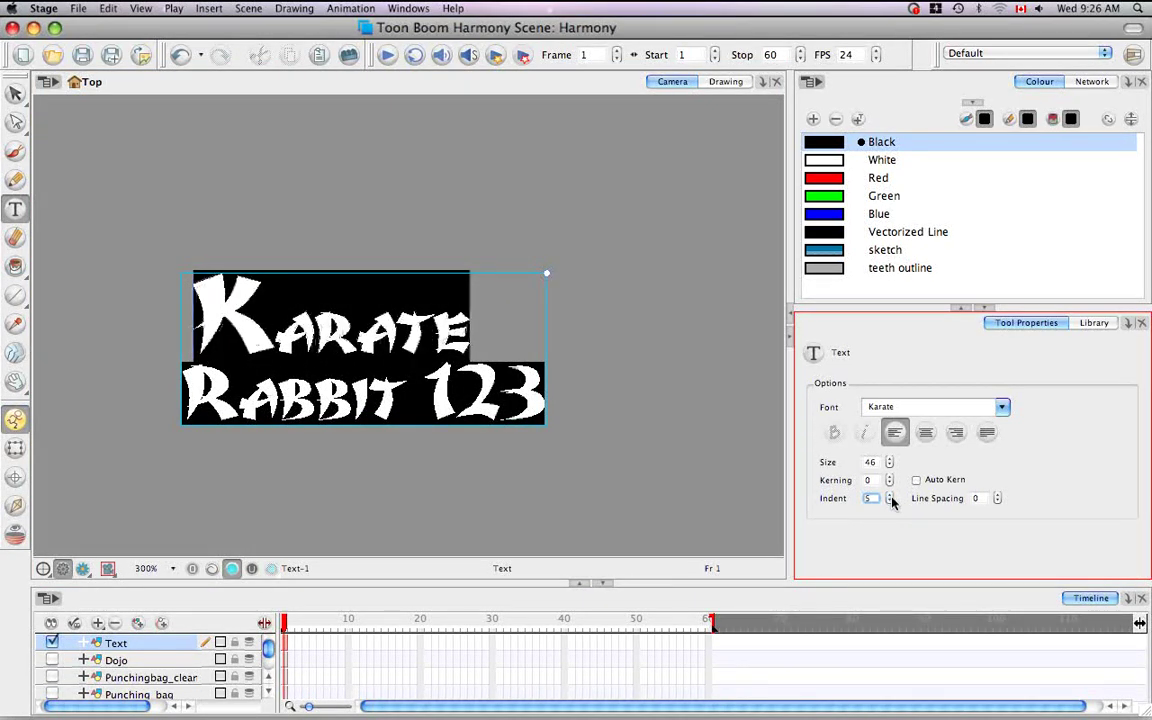
left_click(890, 496)
left_click(889, 502)
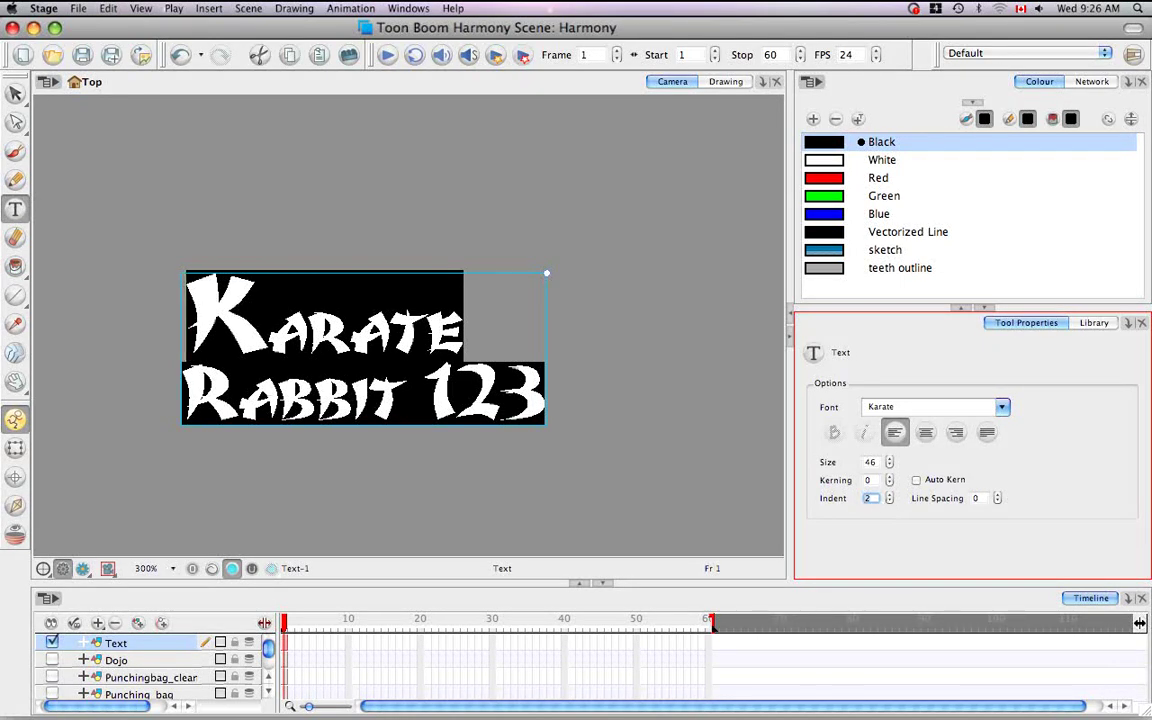
type("0")
key("Return")
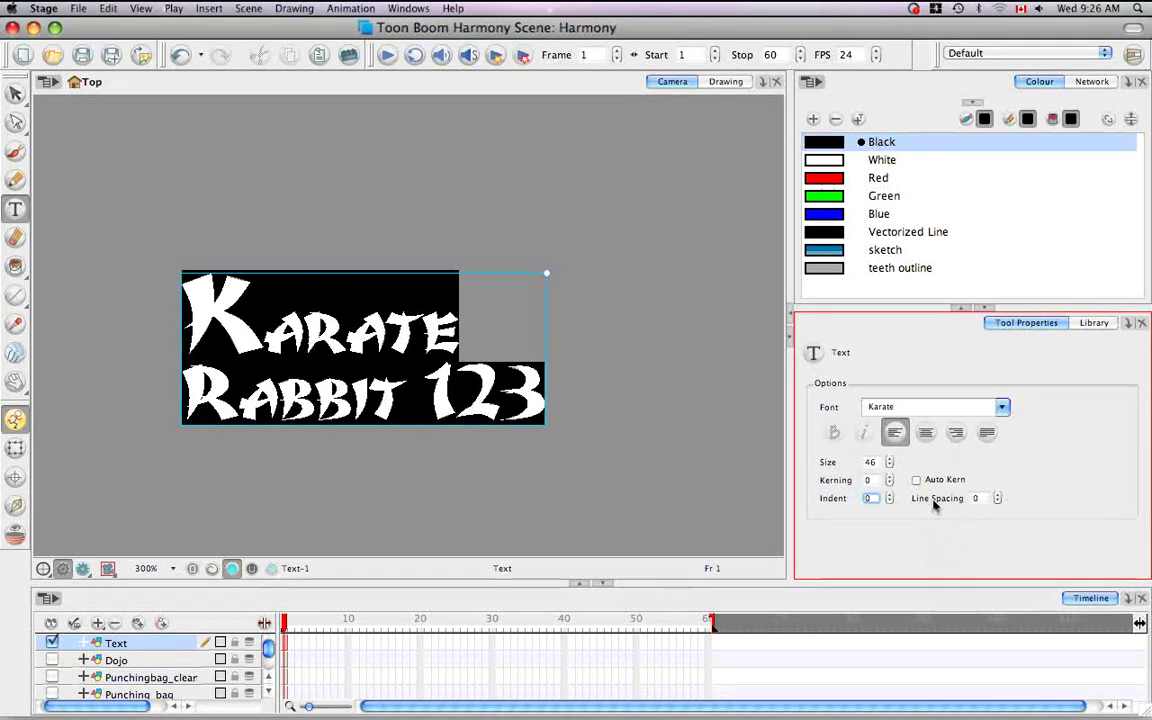
left_click(997, 502)
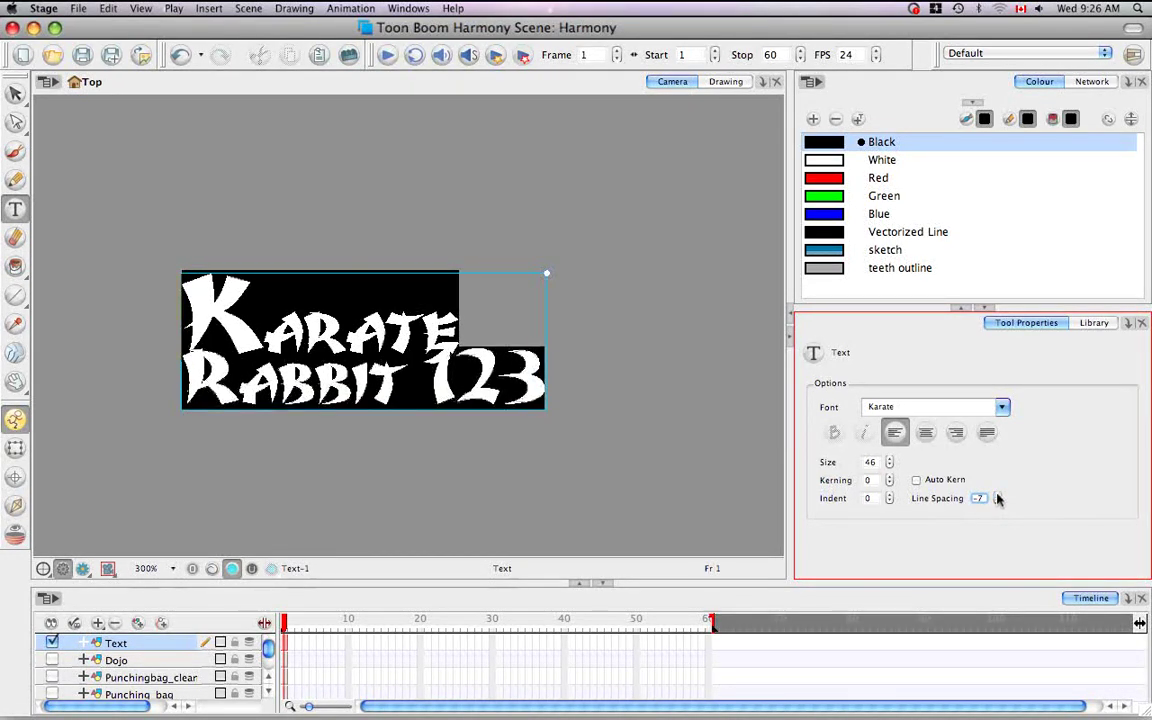
left_click(996, 494)
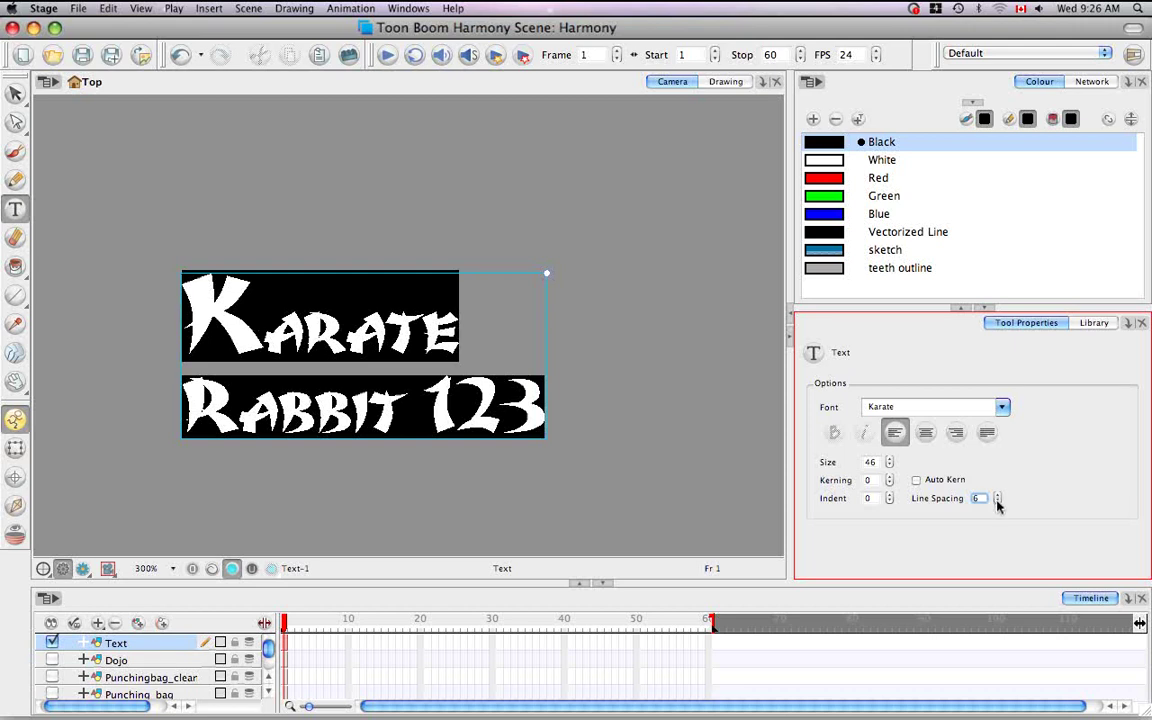
left_click(997, 503)
left_click(997, 503)
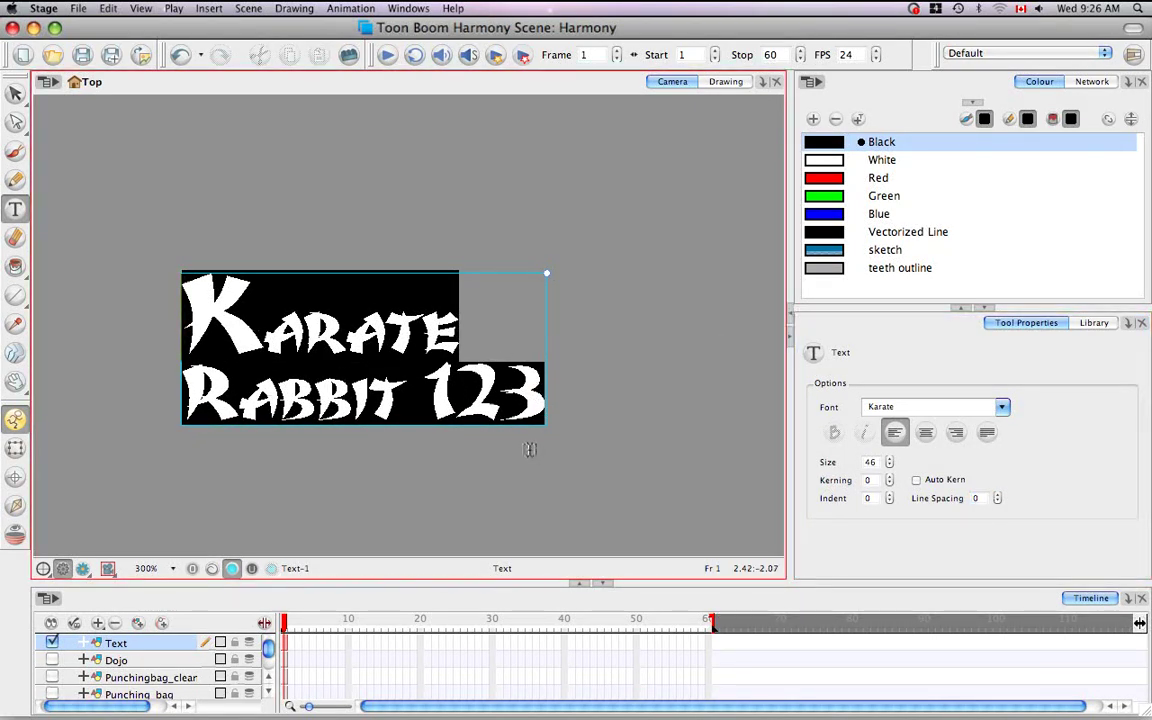
Step: Scale the whole title drawing up proportionally, then undo the scaling
left_click(558, 508)
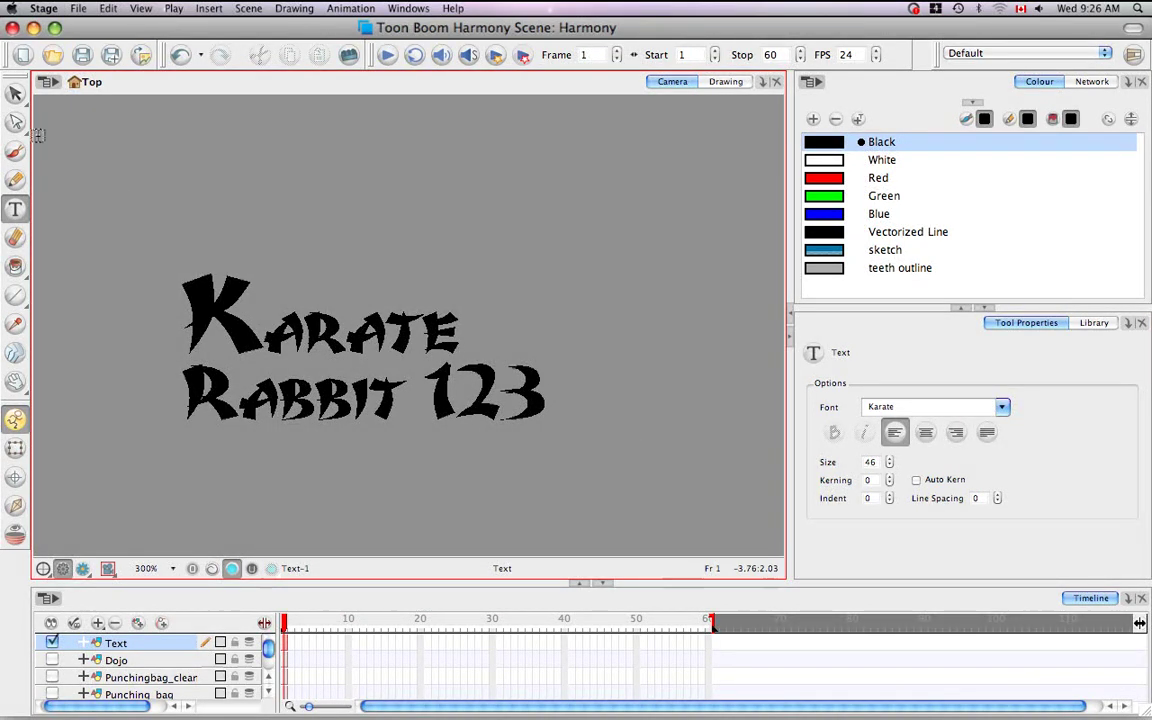
left_click_drag(15, 93, 65, 92)
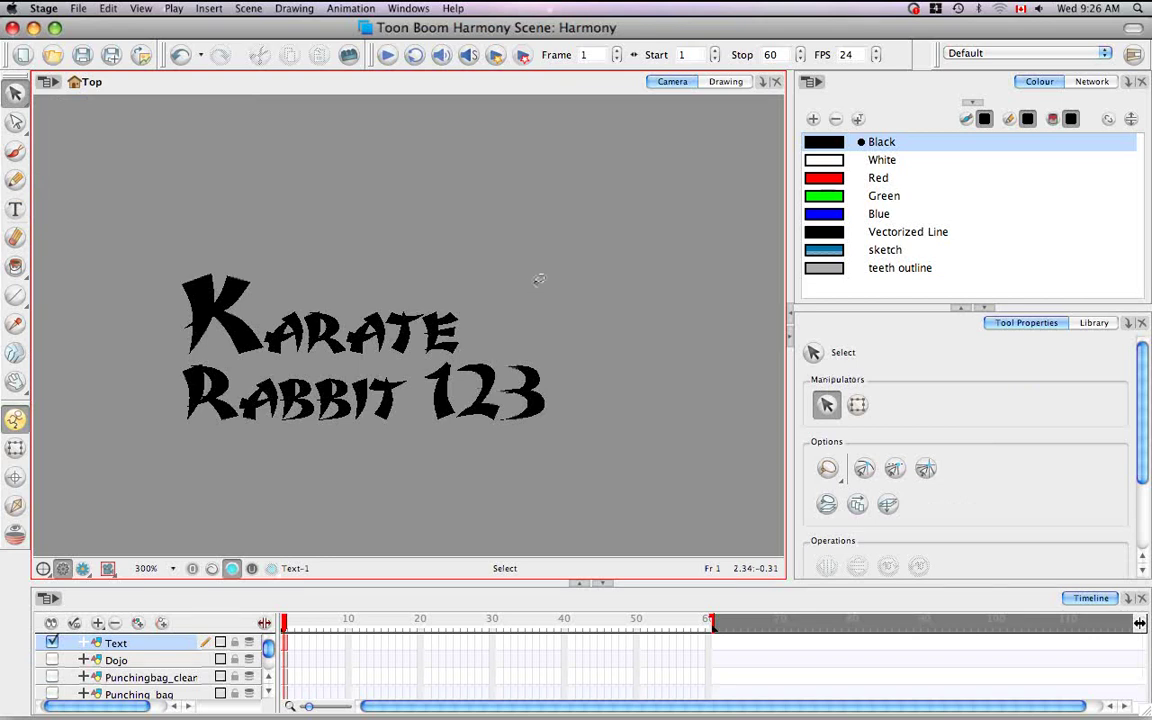
left_click_drag(530, 248, 442, 231)
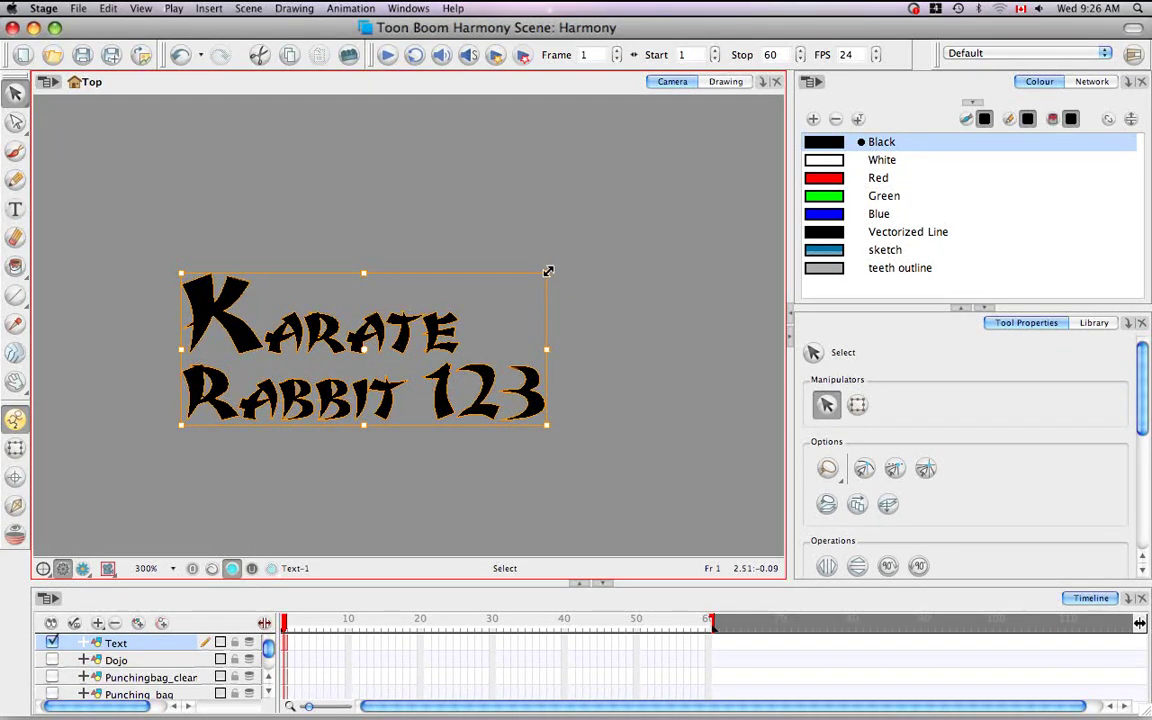
left_click_drag(548, 271, 622, 229)
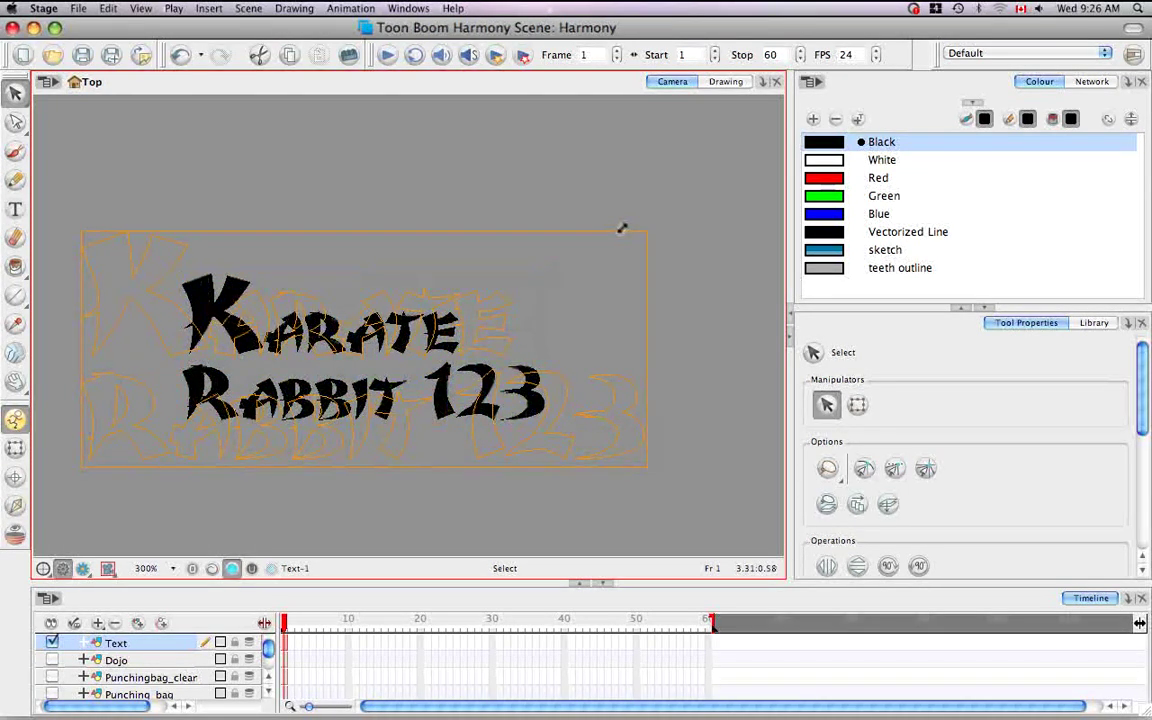
left_click(580, 265)
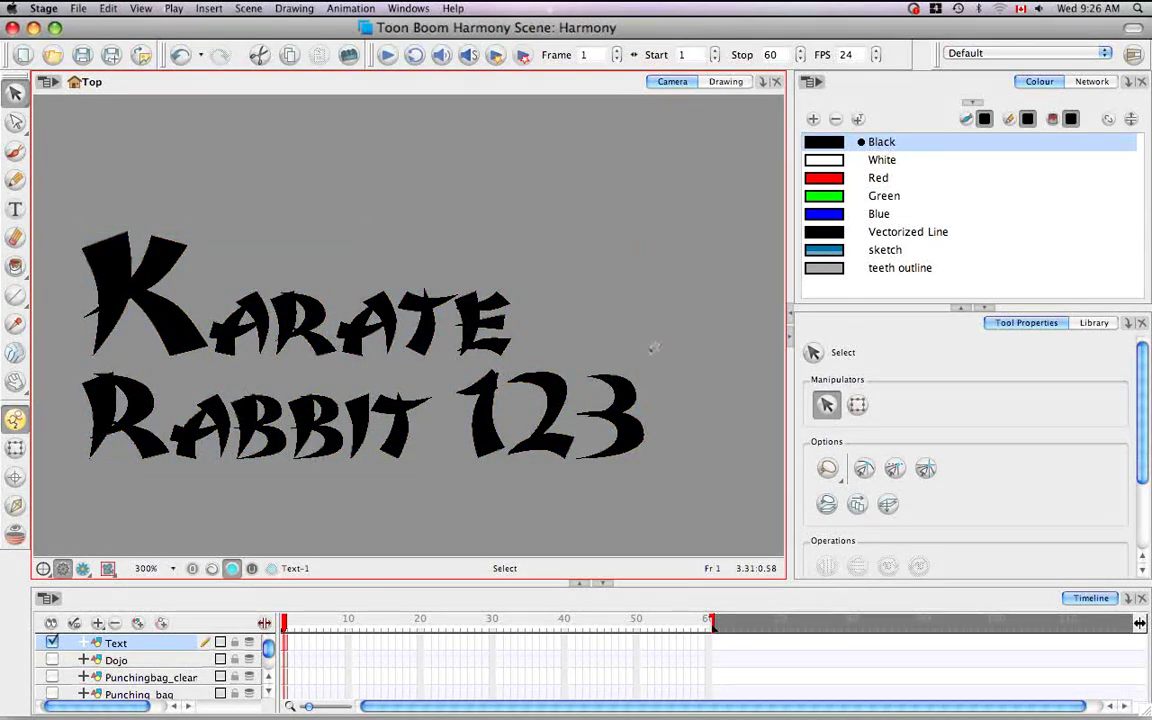
key("super+z")
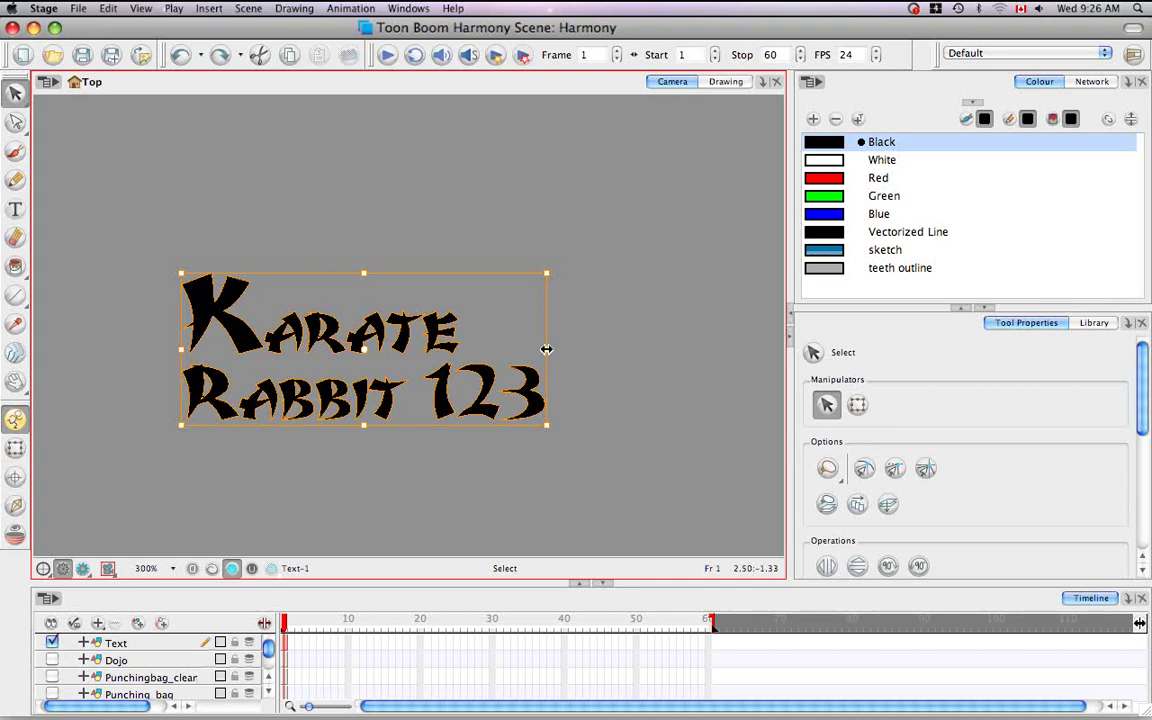
Step: Stretch the title wider and taller, then undo twice to restore the smaller size
left_click_drag(546, 349, 700, 349)
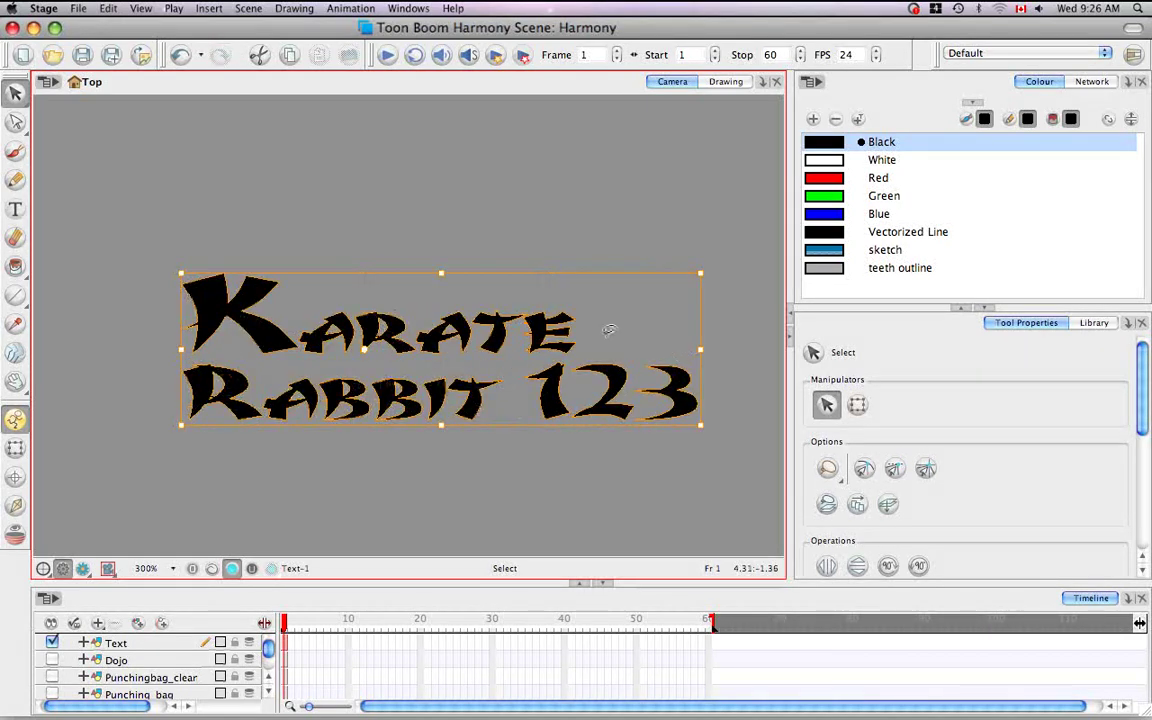
left_click_drag(441, 270, 441, 119)
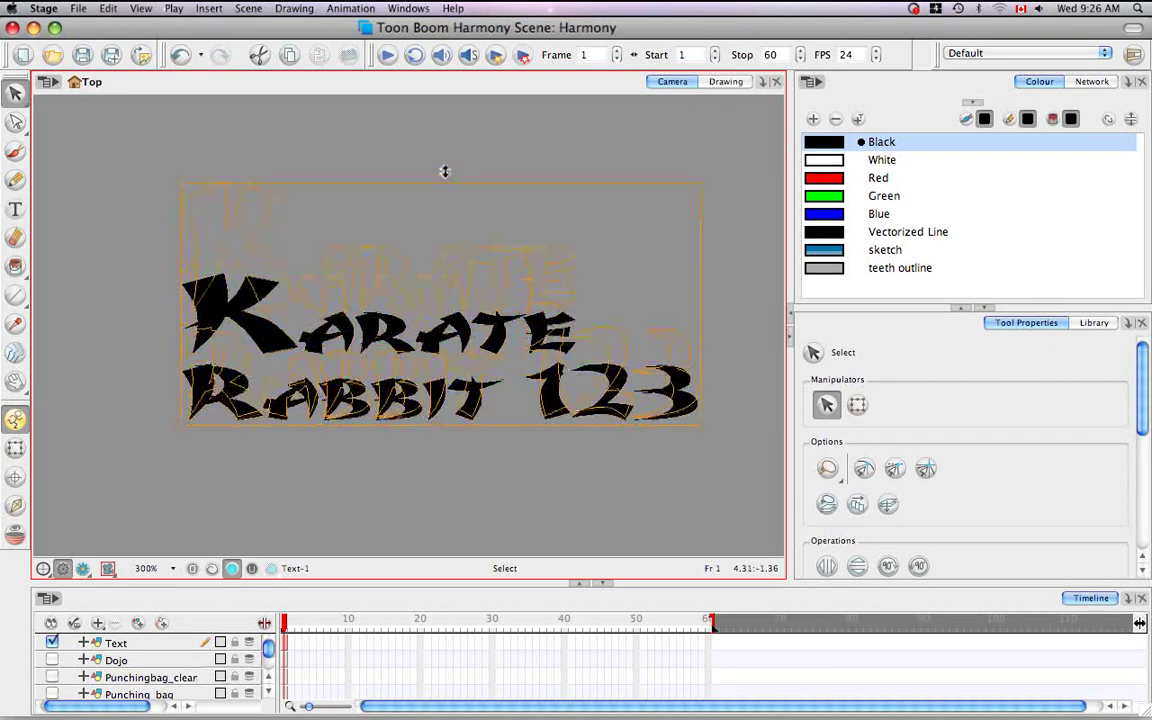
left_click(491, 475)
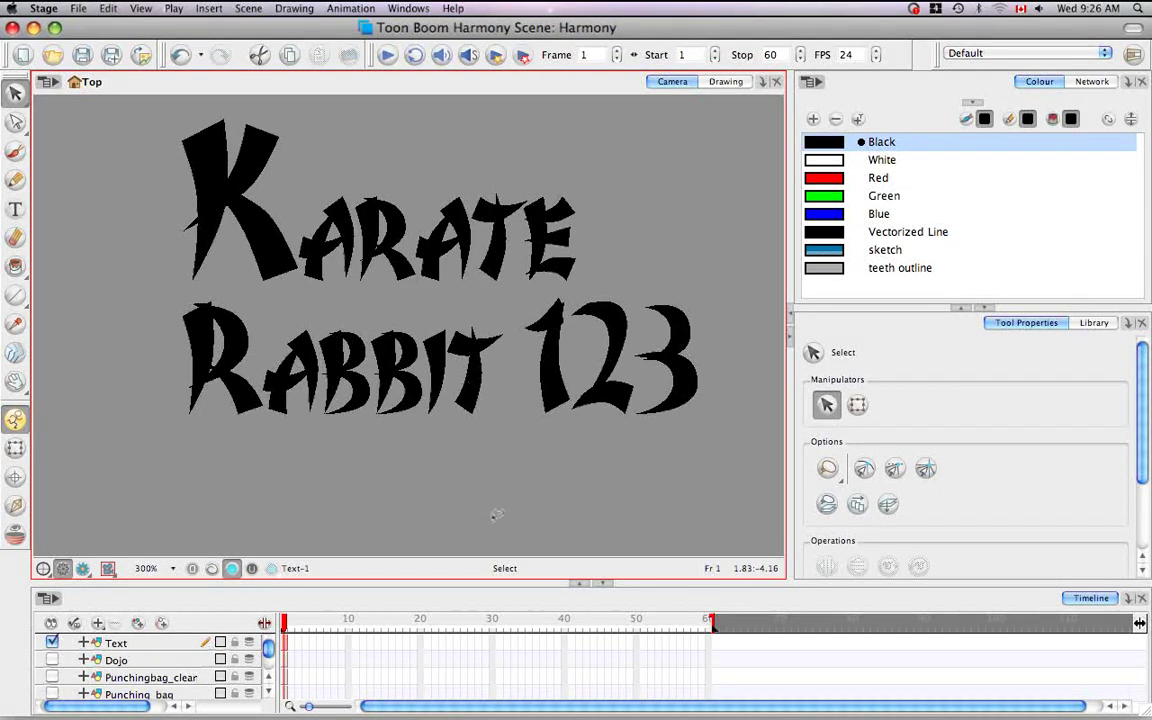
key("super+z")
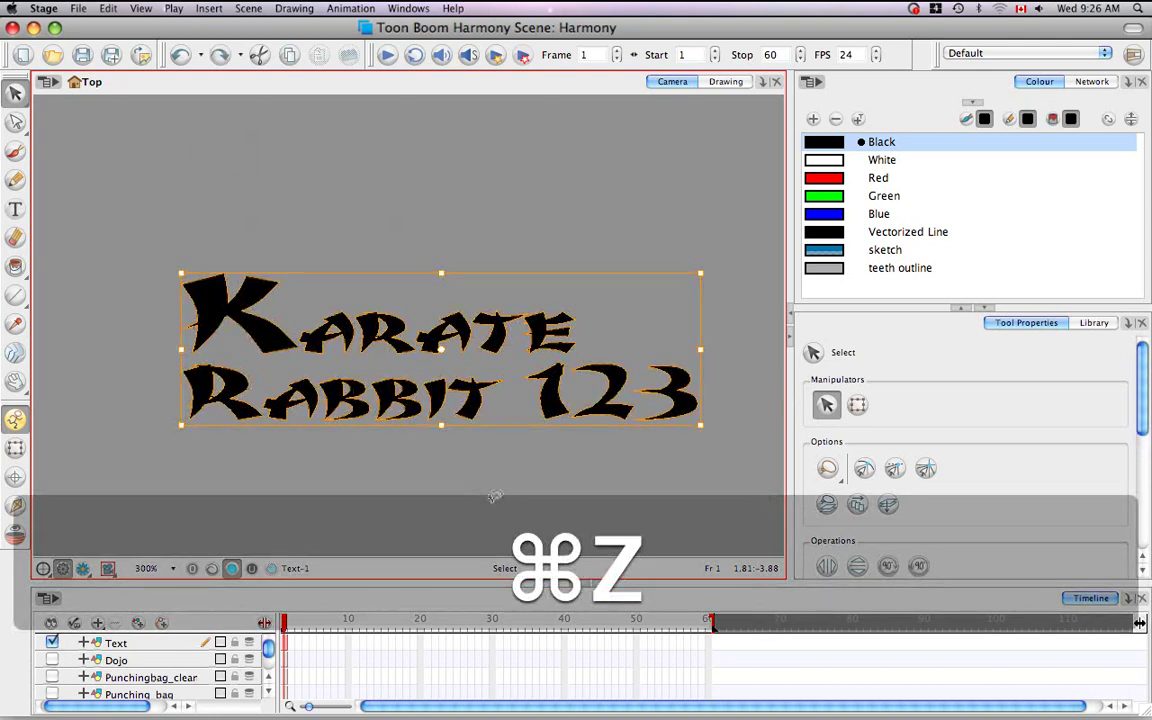
key("super+z")
key("super+z")
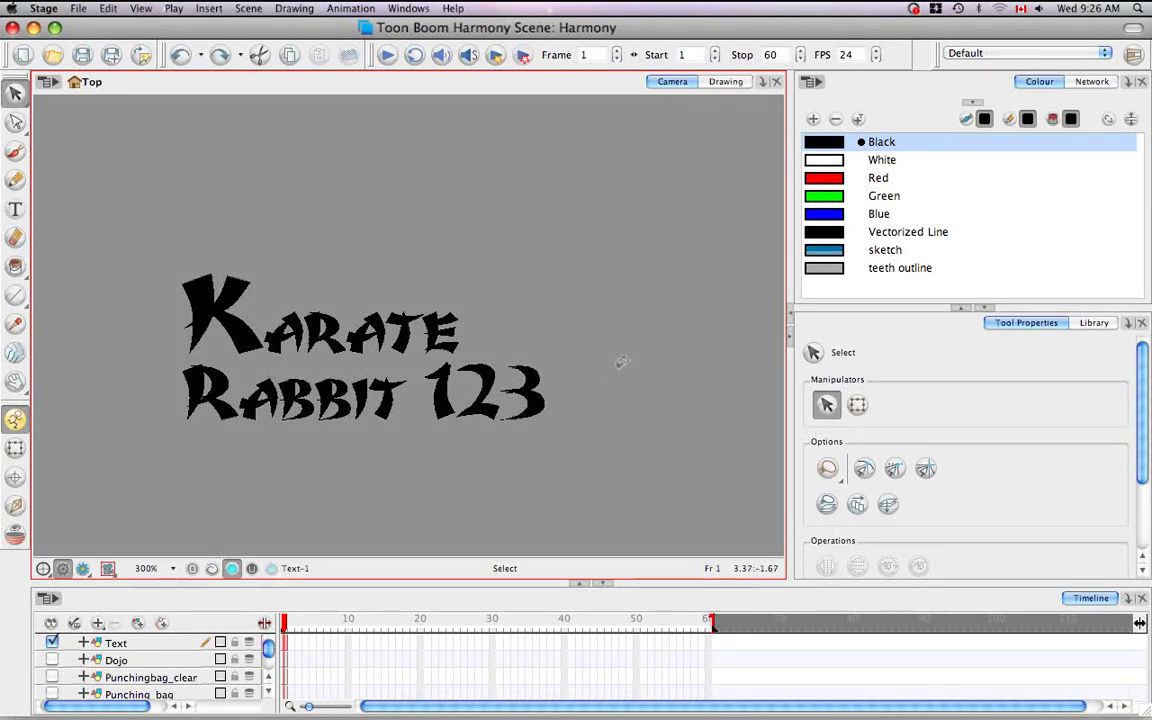
Step: Break the whole title into separate letters with Drawing > Convert > Break Apart Text Layers
left_click_drag(620, 325, 116, 360)
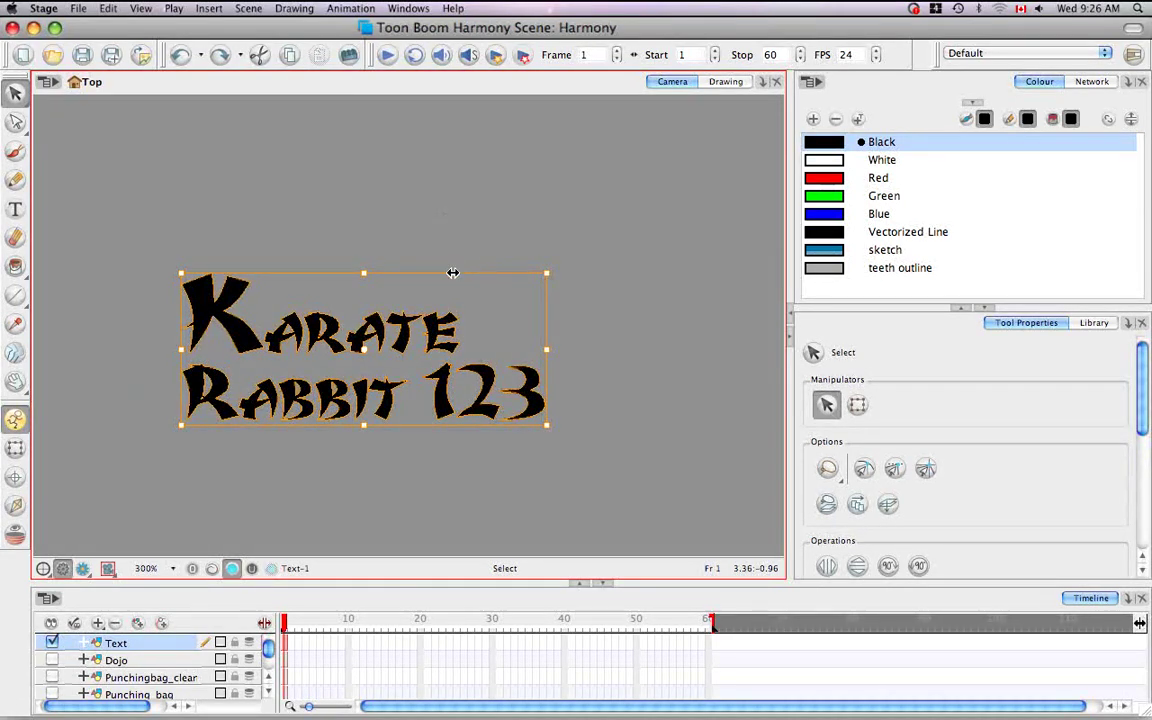
left_click(294, 8)
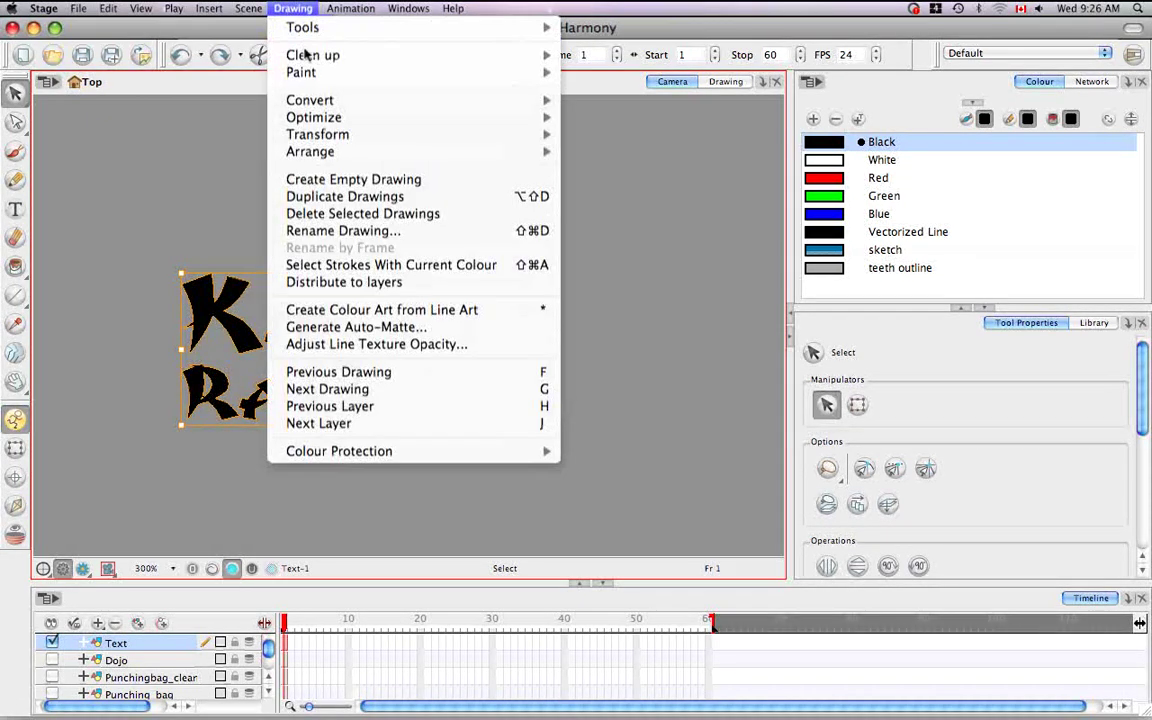
mouse_move(310, 99)
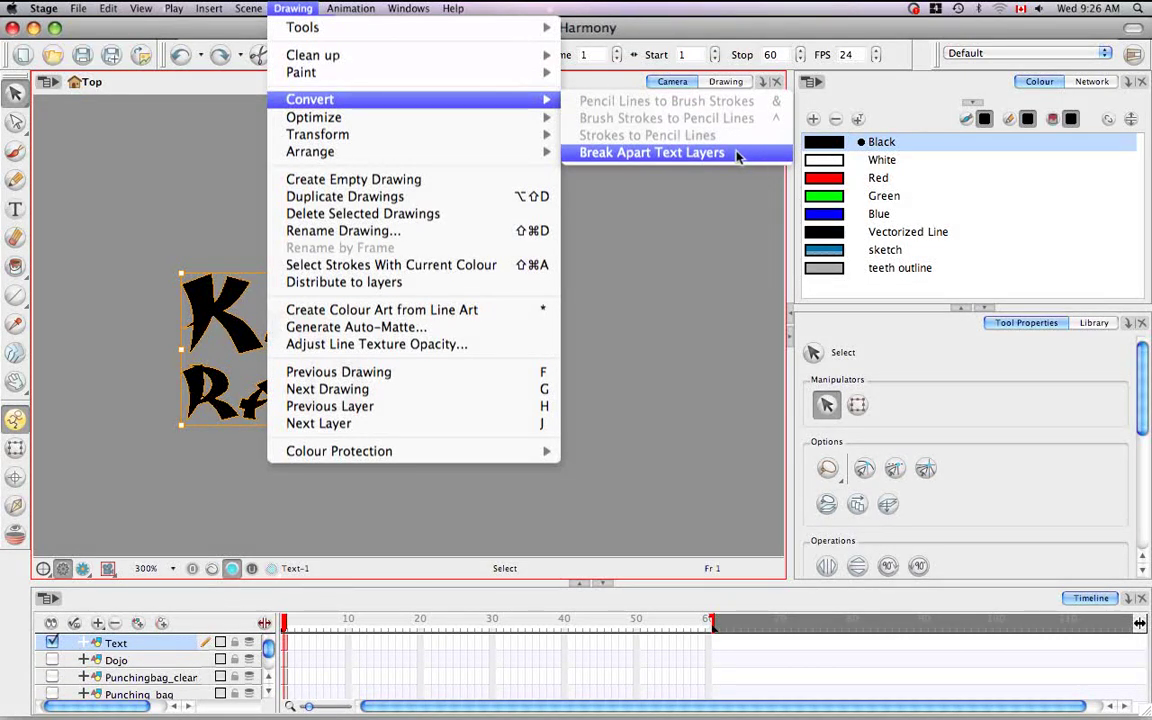
left_click(724, 157)
left_click(530, 280)
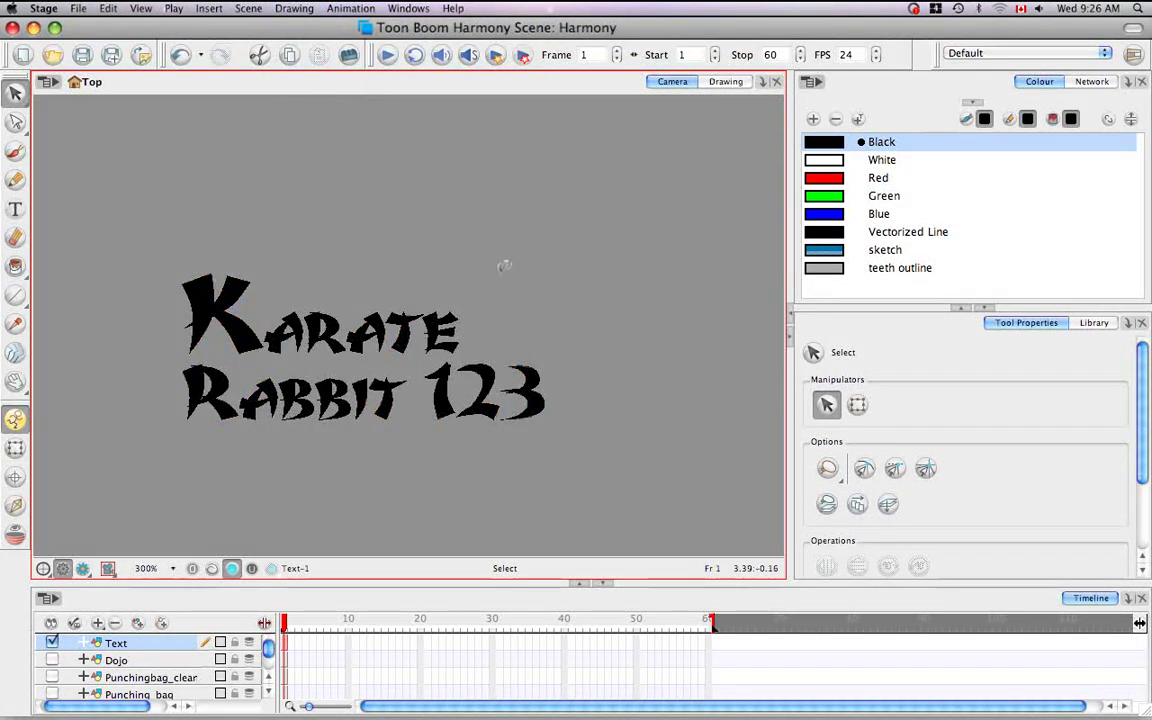
left_click_drag(515, 264, 540, 255)
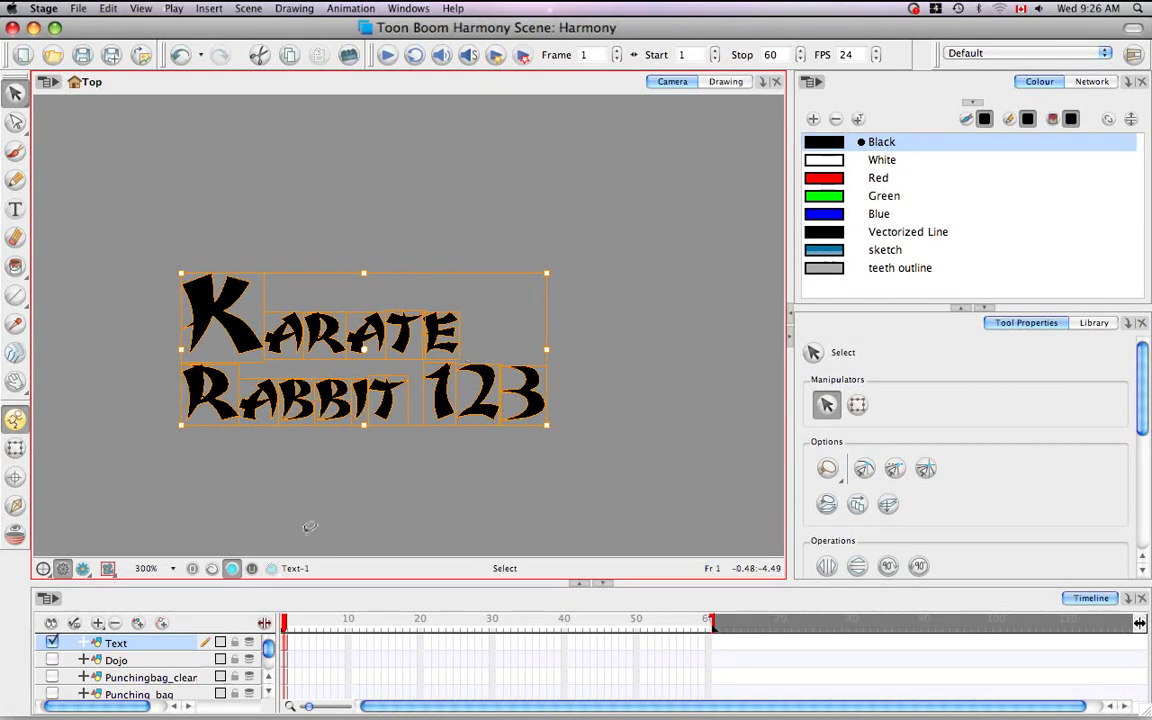
left_click(482, 292)
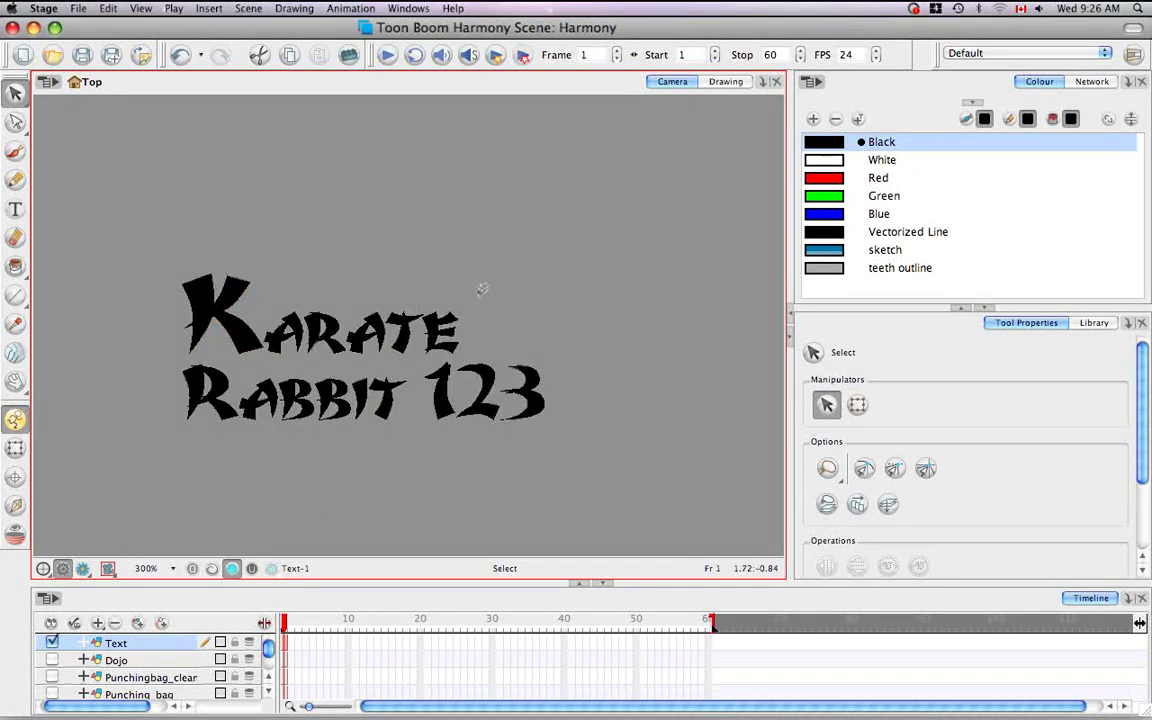
Step: Stretch the digit 3 wider and taller, then undo the stretch
left_click_drag(591, 318, 534, 445)
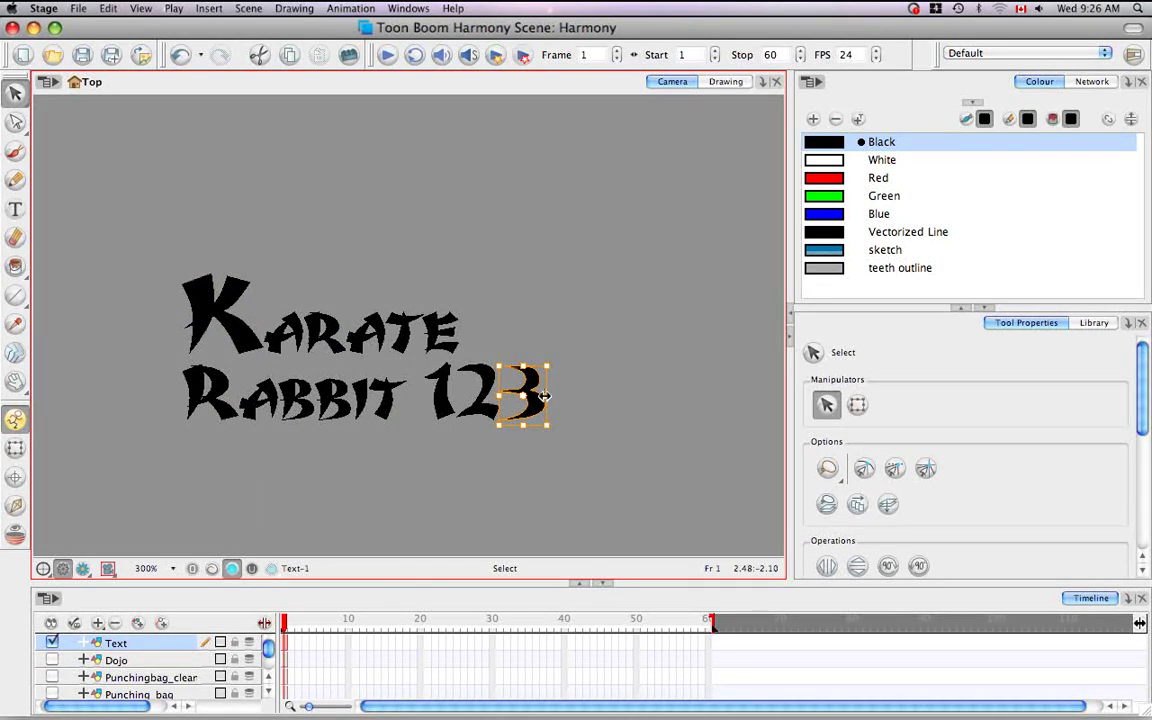
left_click_drag(546, 396, 641, 396)
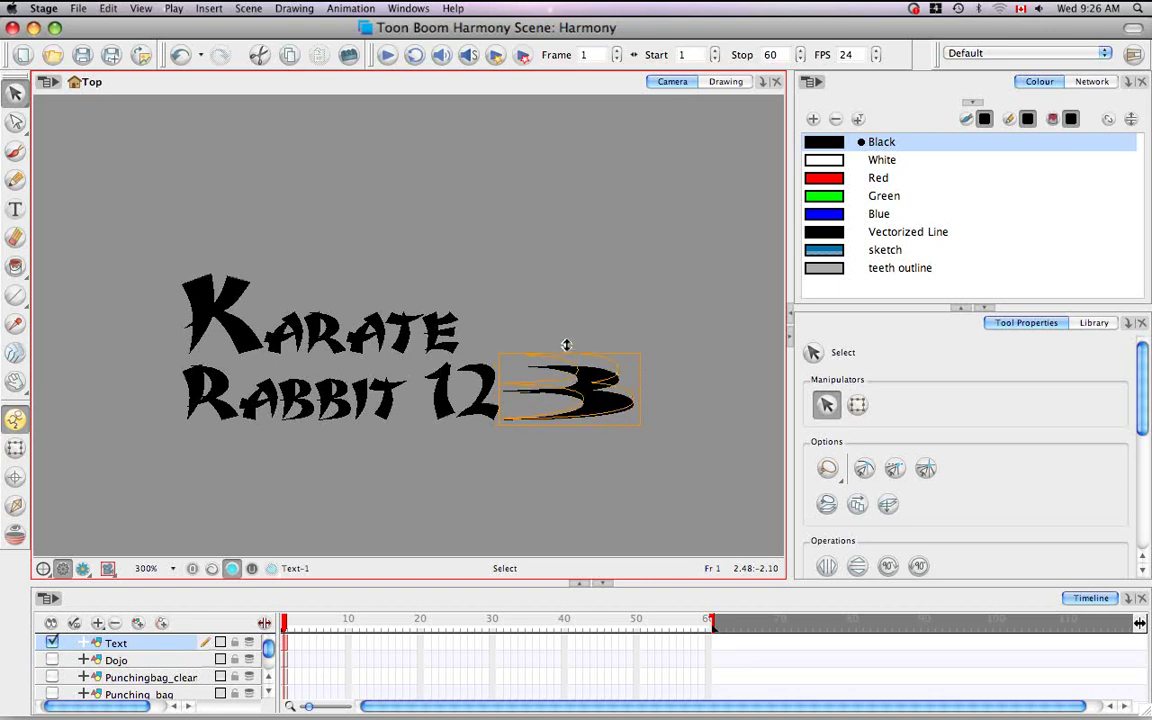
left_click_drag(567, 367, 568, 280)
left_click(640, 352)
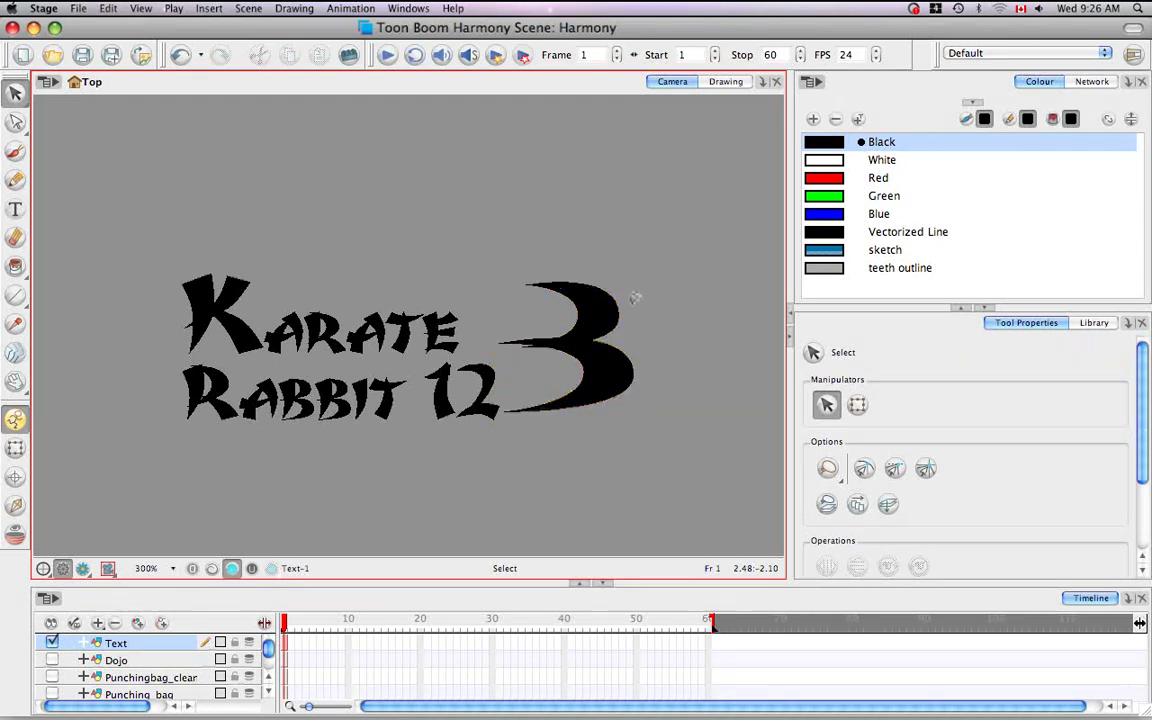
key("super+z")
key("super+z")
key("super+z")
key("super+z")
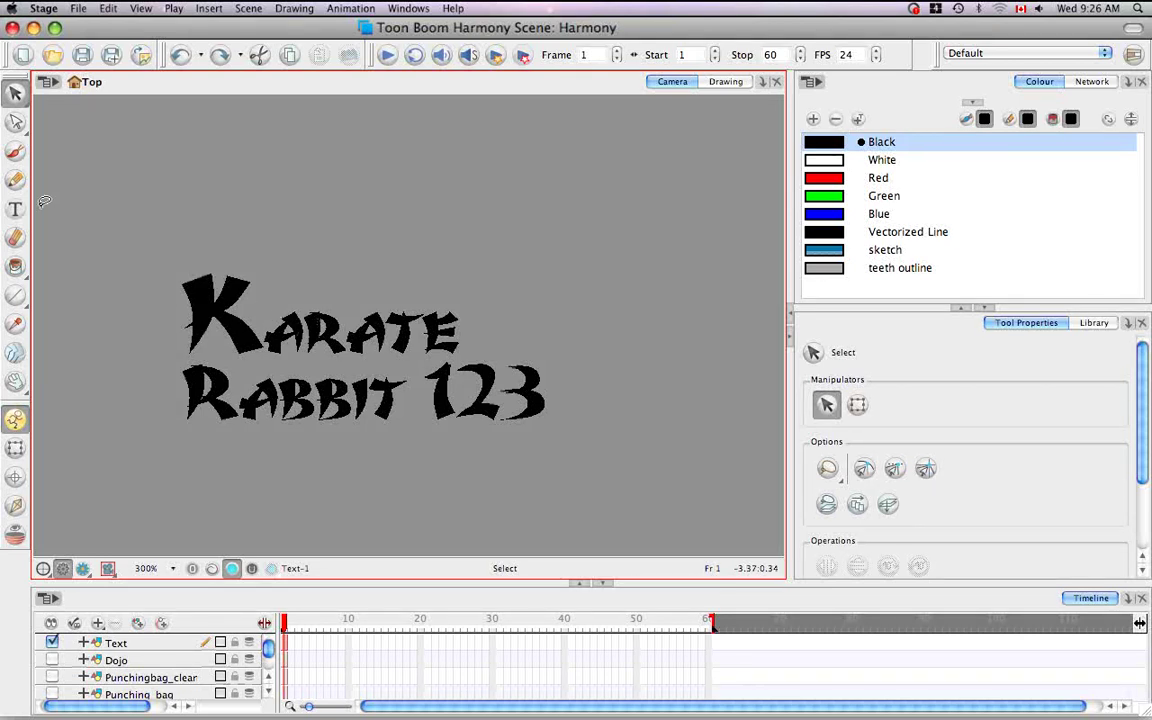
left_click_drag(17, 124, 90, 121)
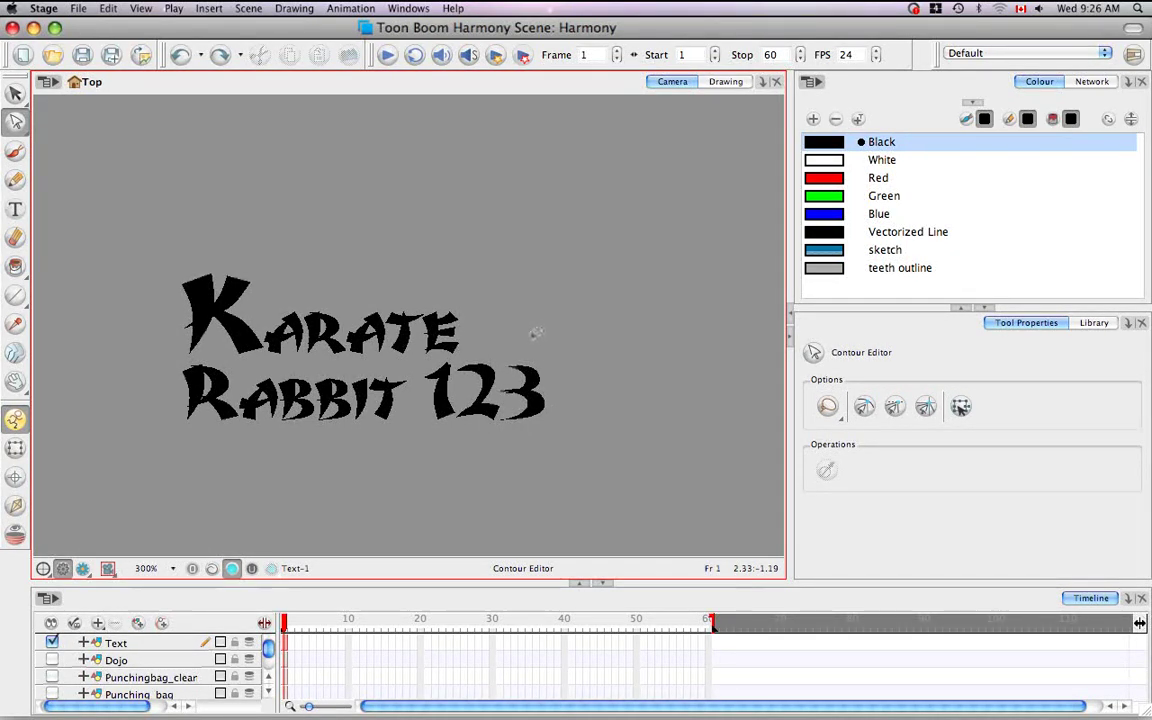
left_click(549, 439)
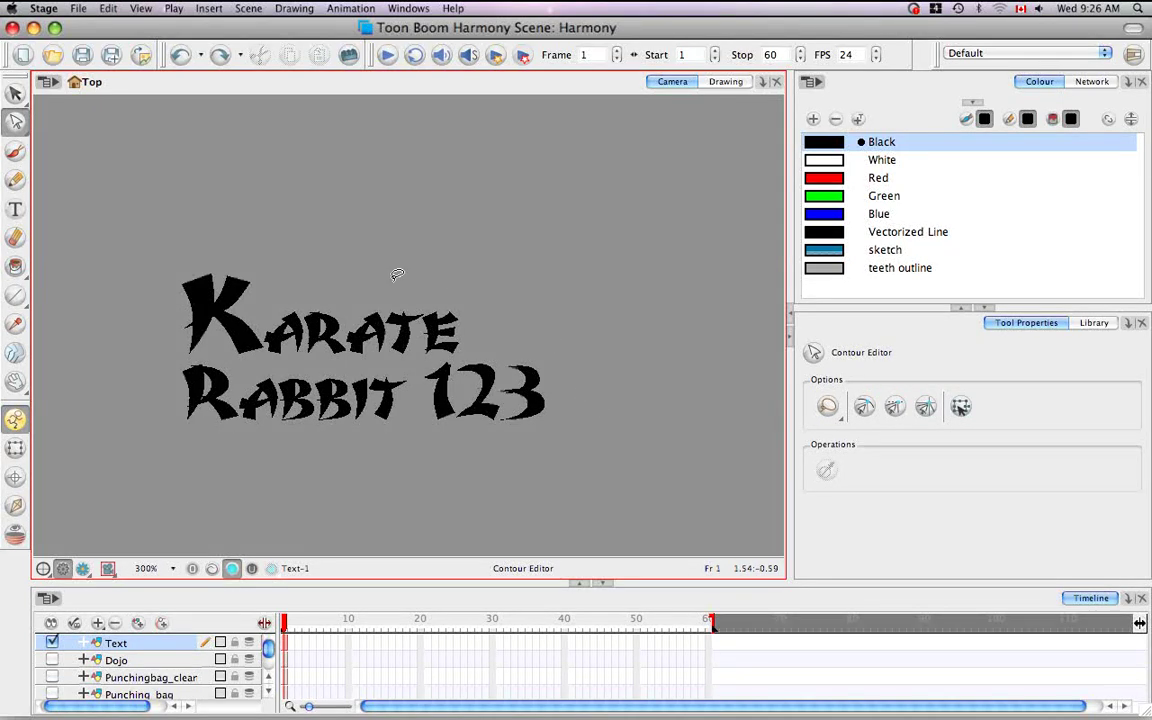
left_click_drag(15, 93, 55, 92)
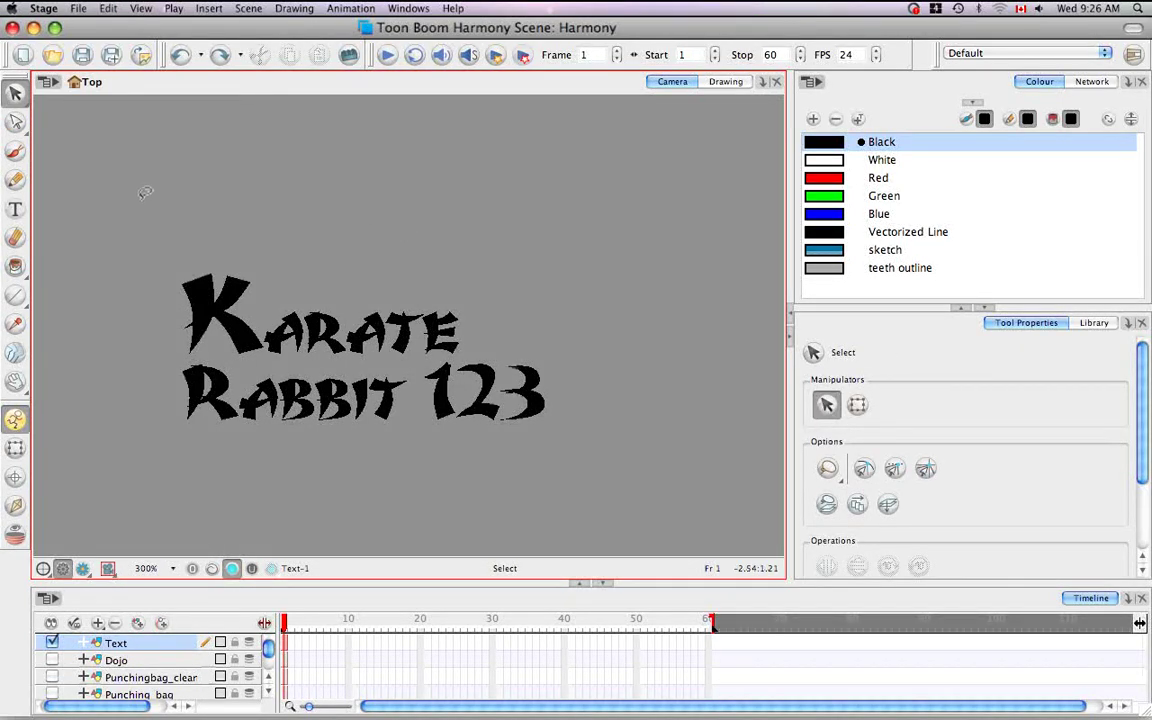
mouse_move(148, 206)
left_mouse_down()
mouse_move(172, 198)
mouse_move(155, 200)
left_mouse_up()
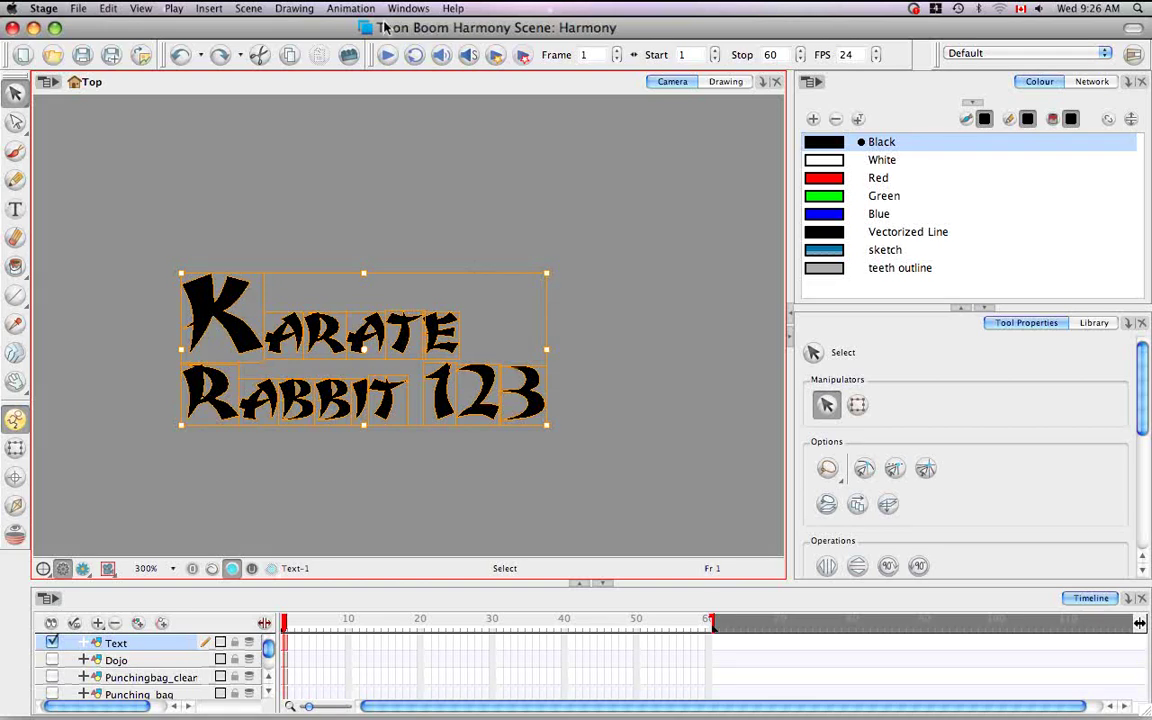
Step: Run Drawing > Convert > Break Apart Text Layers on the title again
left_click(293, 8)
mouse_move(310, 99)
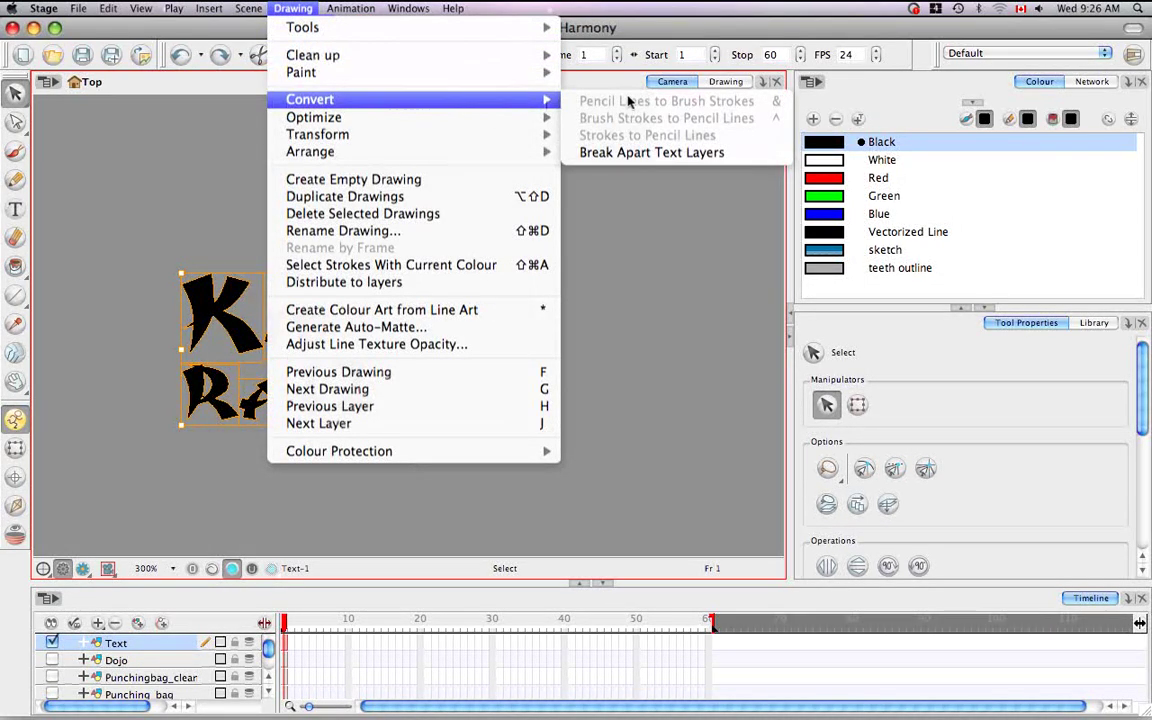
left_click(763, 153)
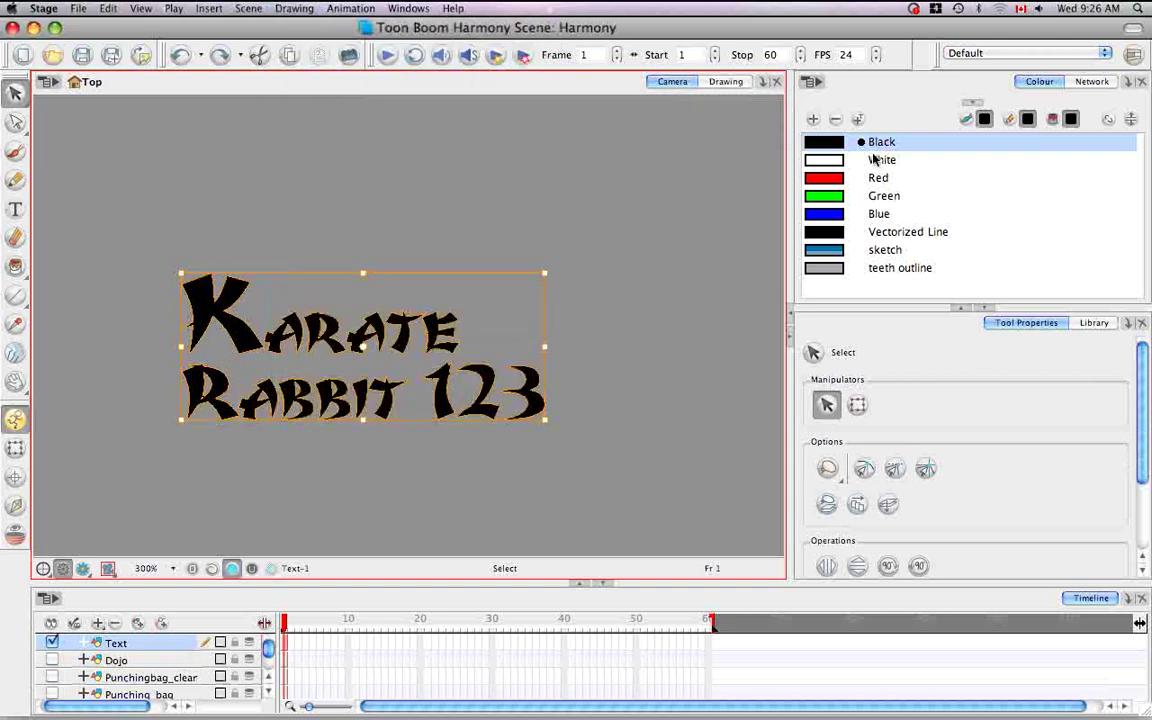
left_click(630, 318)
Step: Switch to the Contour Editor and test-select the outlines of the E and the 3
left_click_drag(22, 121, 61, 131)
left_click_drag(496, 275, 488, 316)
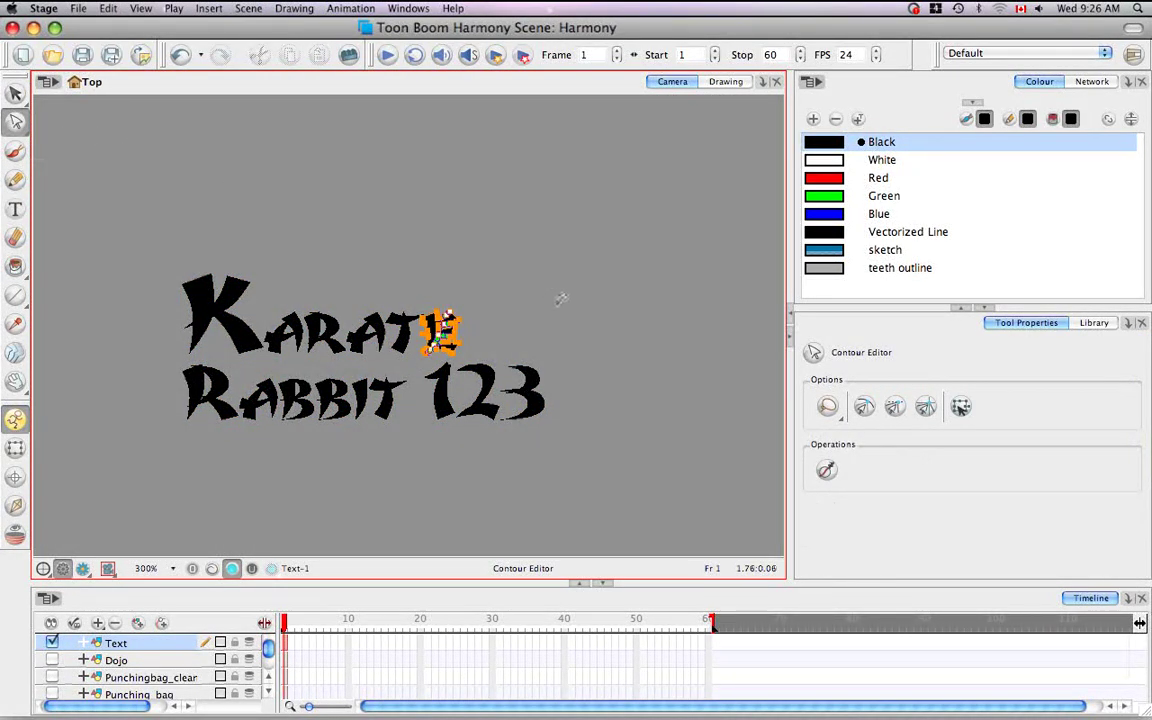
left_click_drag(561, 298, 591, 321)
left_click(528, 308)
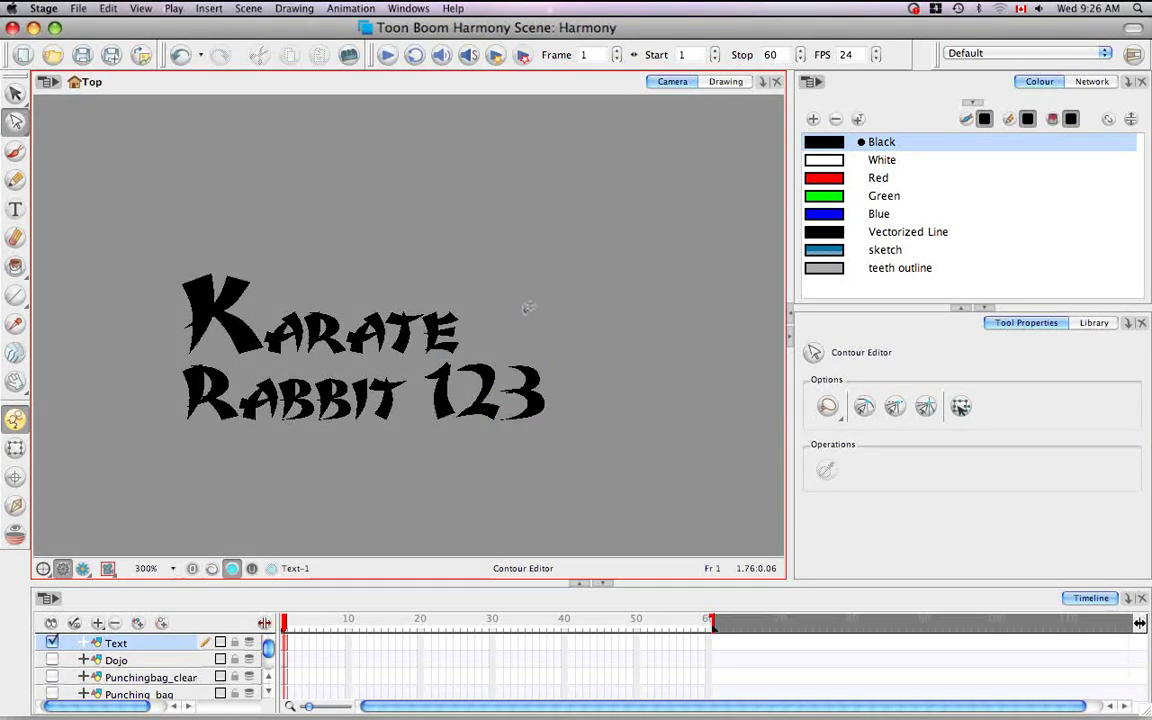
Step: Zoom in on the K and raise its top outline points to lengthen the arms
key("super+equal")
left_click_drag(154, 323, 464, 413)
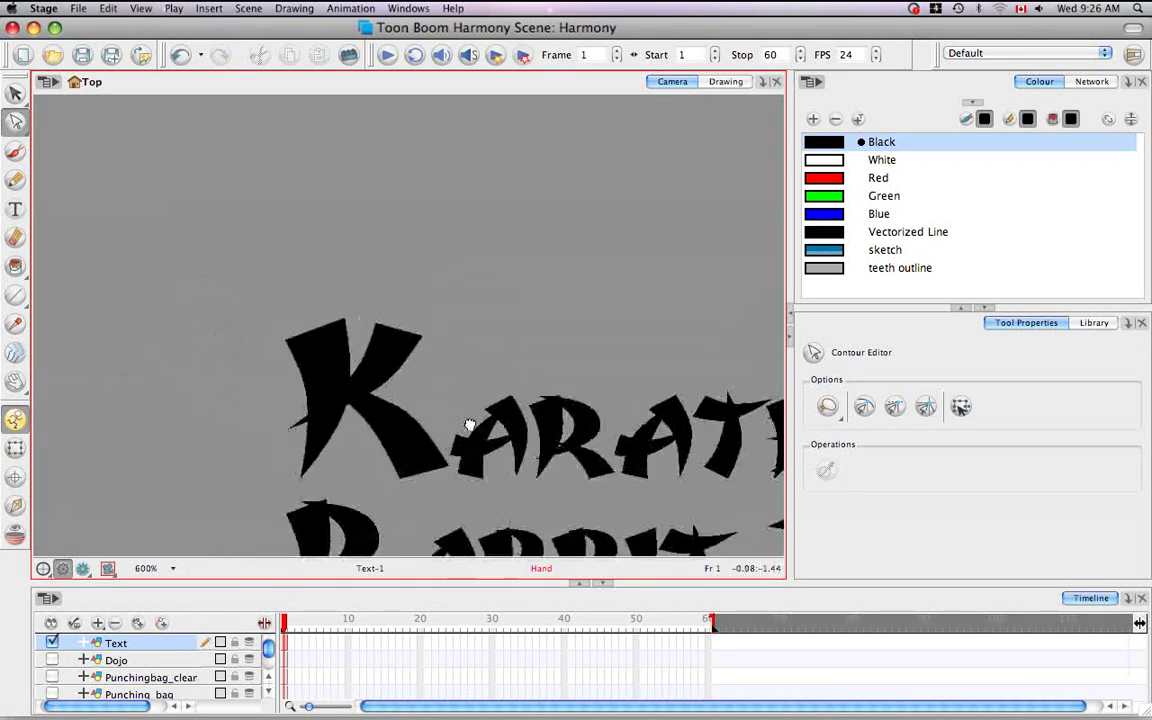
left_click_drag(340, 300, 300, 320)
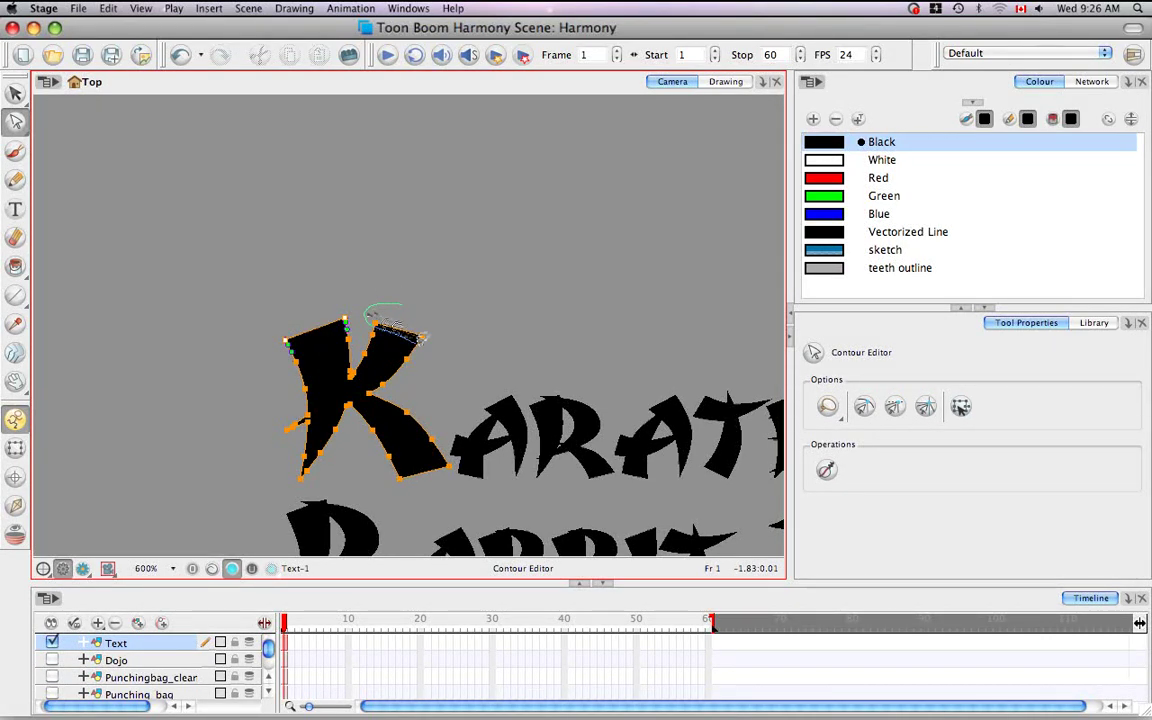
left_click_drag(375, 316, 390, 284)
left_click_drag(427, 343, 425, 206)
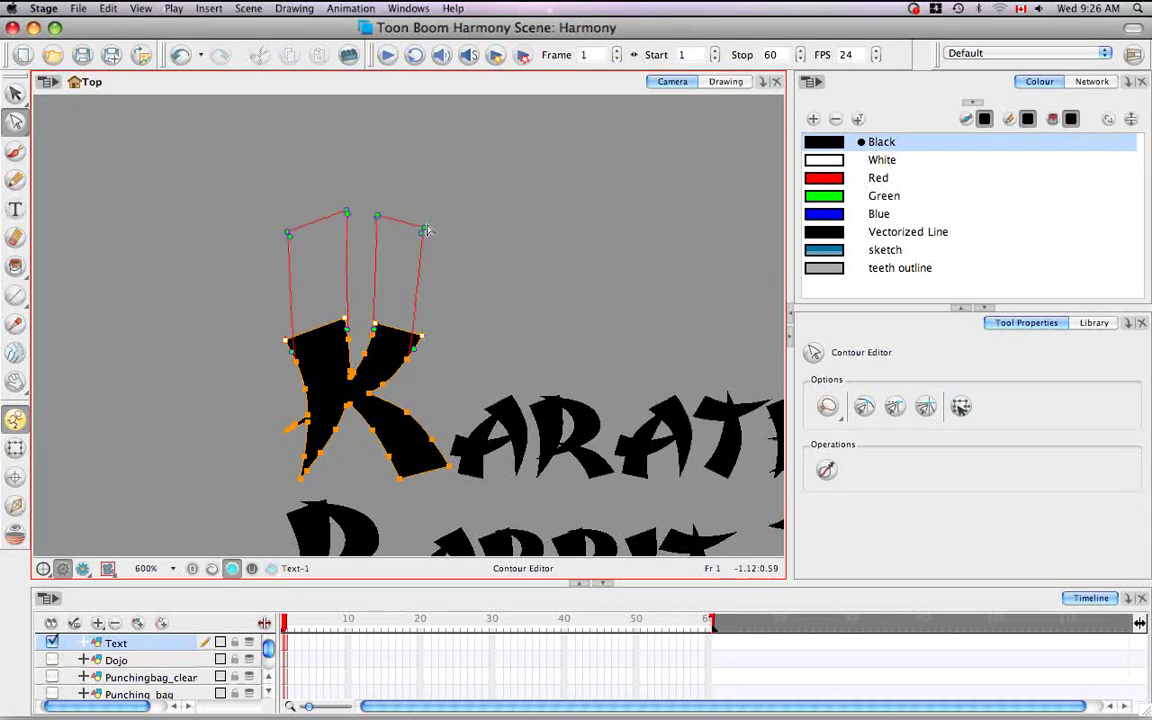
Step: Flare the K's top-right and top-left corners outward, then zoom back out to the title
left_click(468, 251)
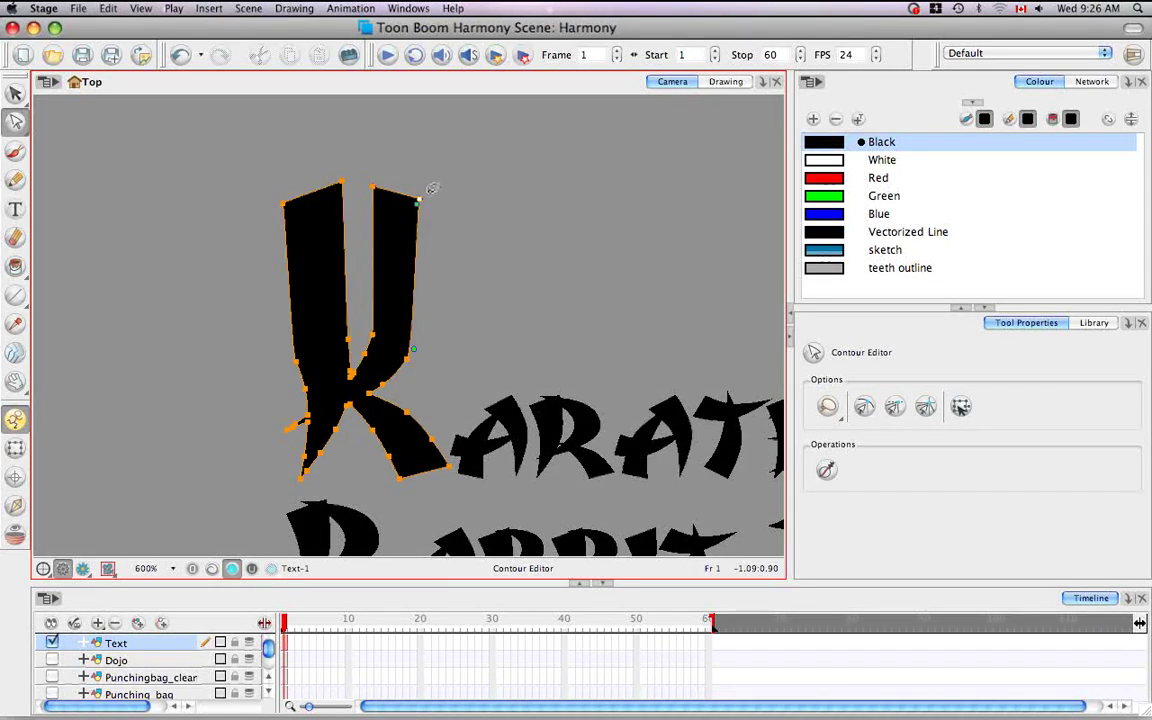
left_click_drag(418, 200, 447, 208)
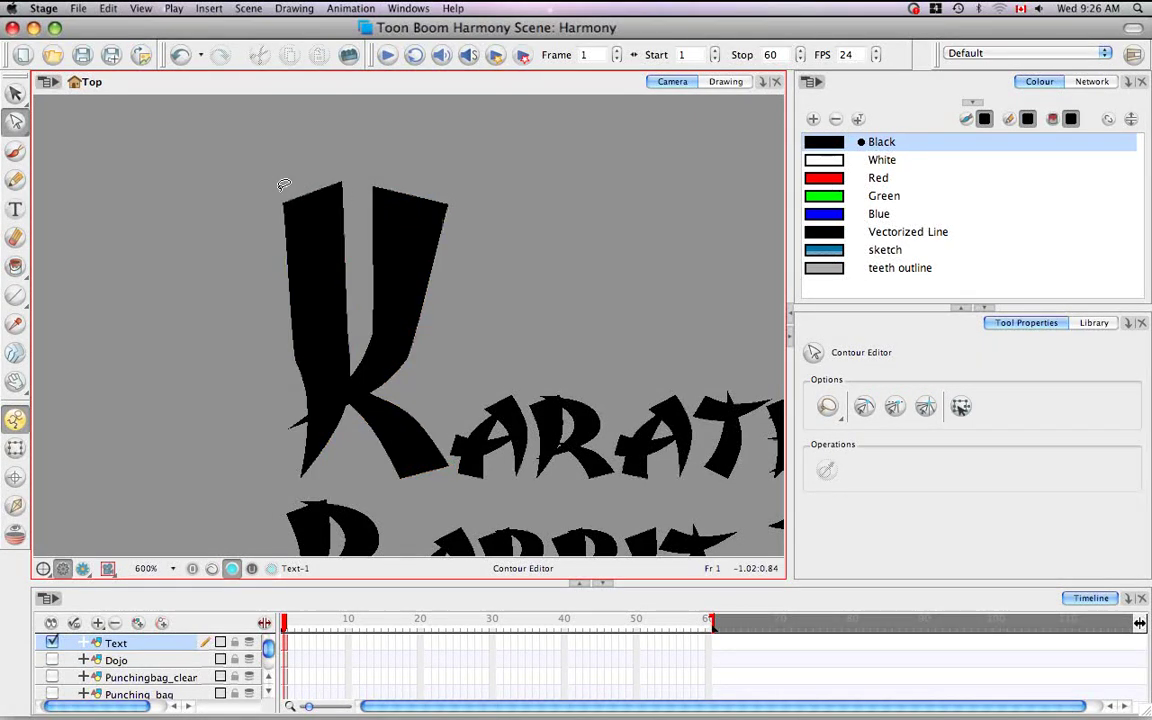
left_click_drag(283, 204, 259, 214)
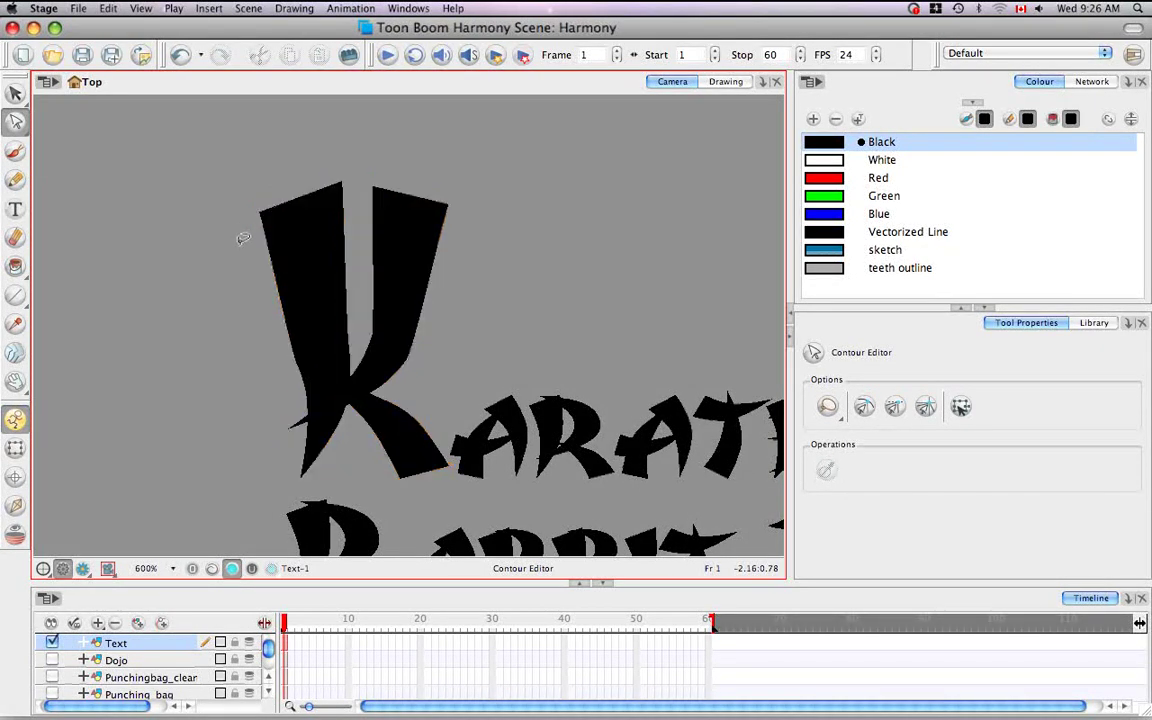
left_click(278, 295)
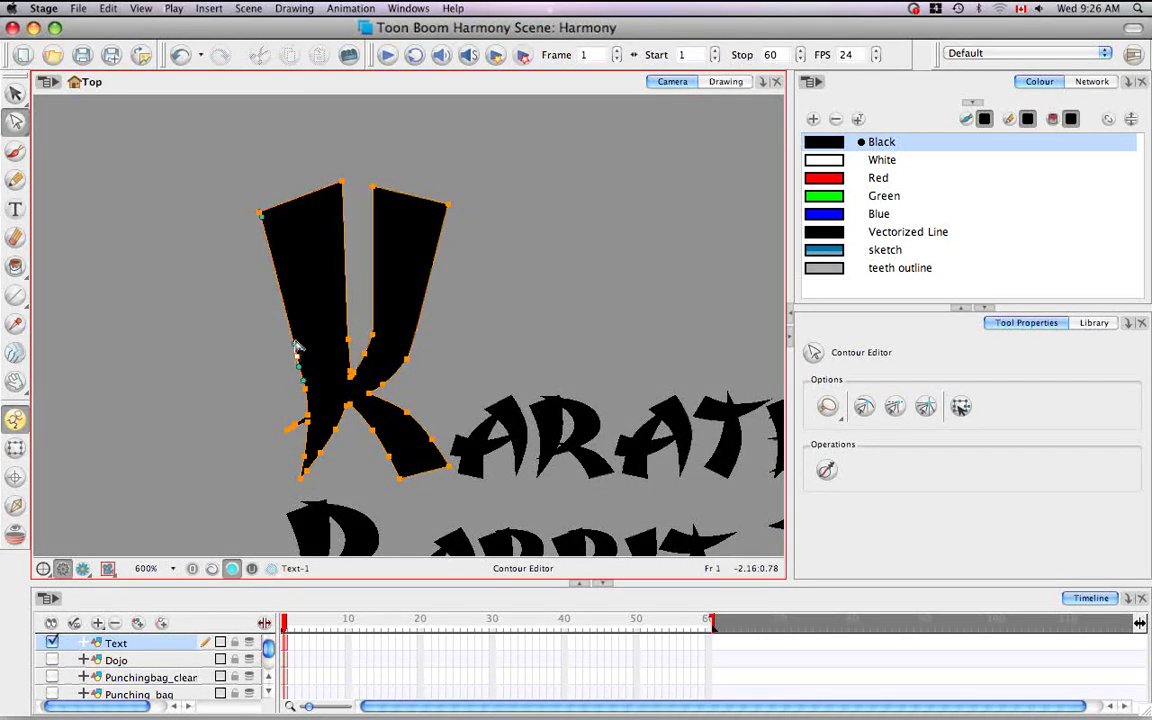
left_click(435, 333)
key("super+minus")
key("super+minus")
left_click_drag(622, 363, 534, 310)
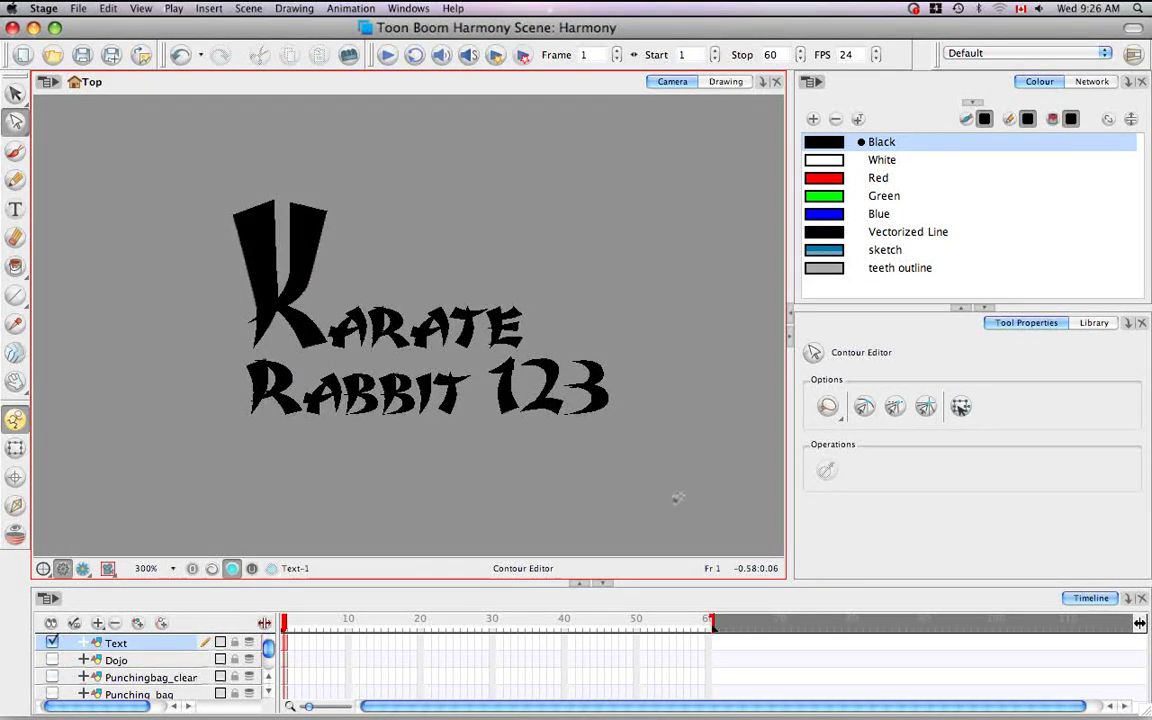